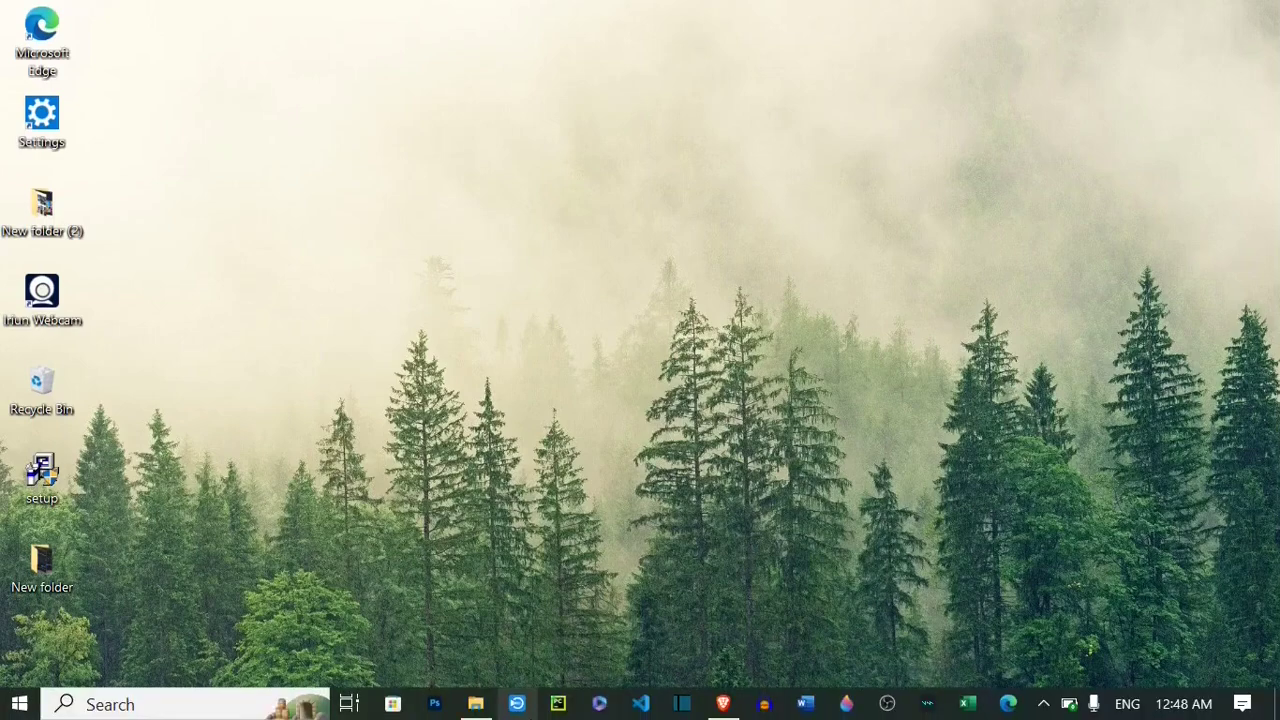
- Switch to the Brave browser and review the premade voices offered in the ElevenLabs homepage demo, keeping premade/Adam
click(722, 704)
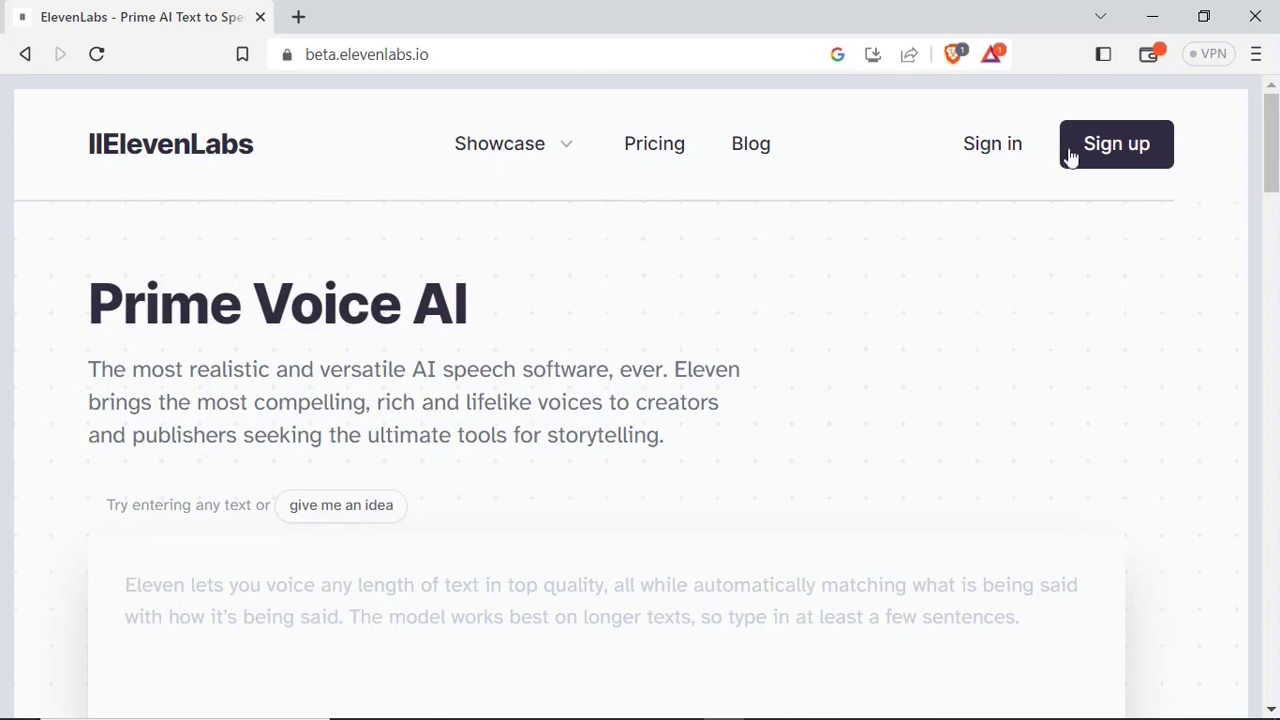
drag(1272, 168, 1273, 200)
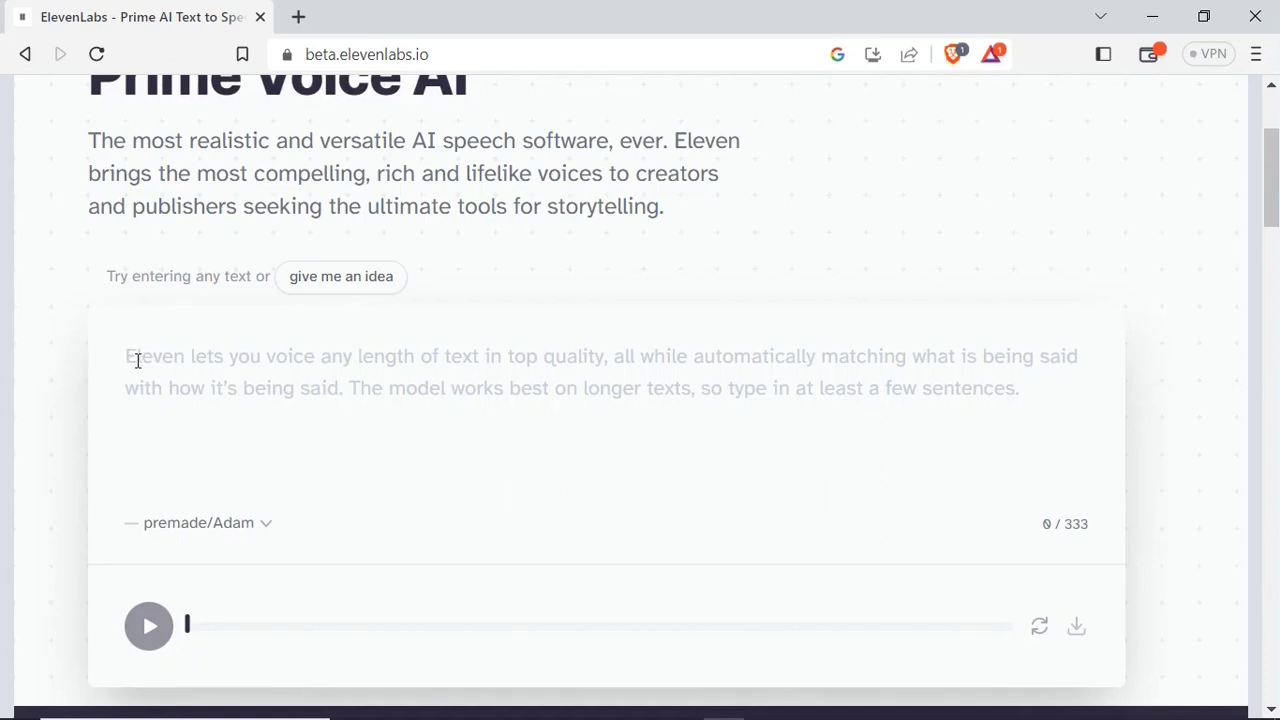
click(264, 527)
drag(308, 598, 308, 677)
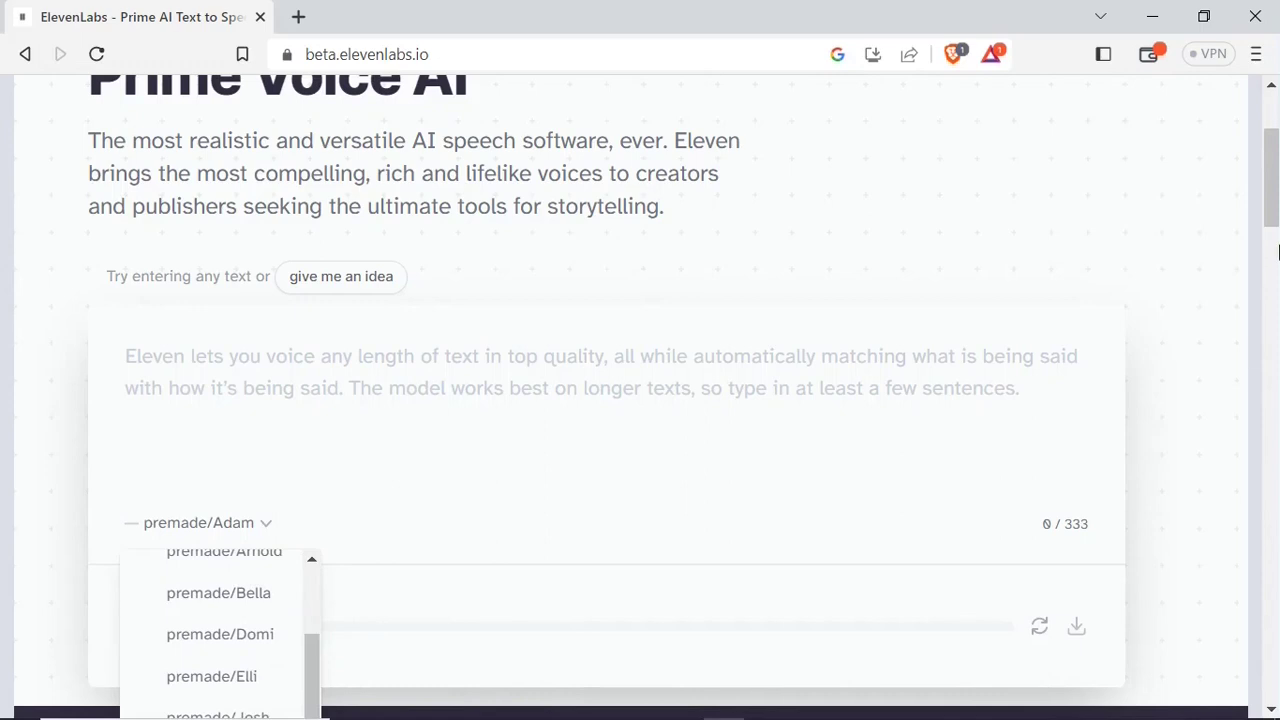
drag(1276, 200, 1276, 240)
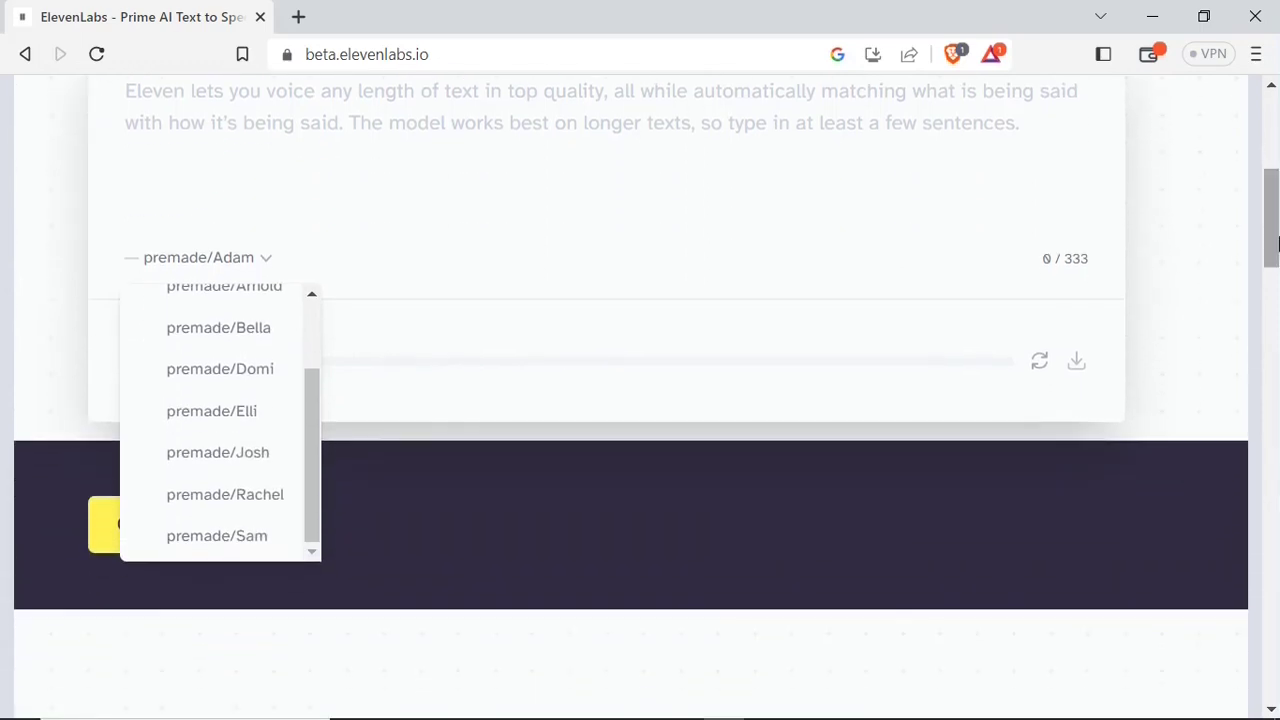
drag(309, 444, 318, 377)
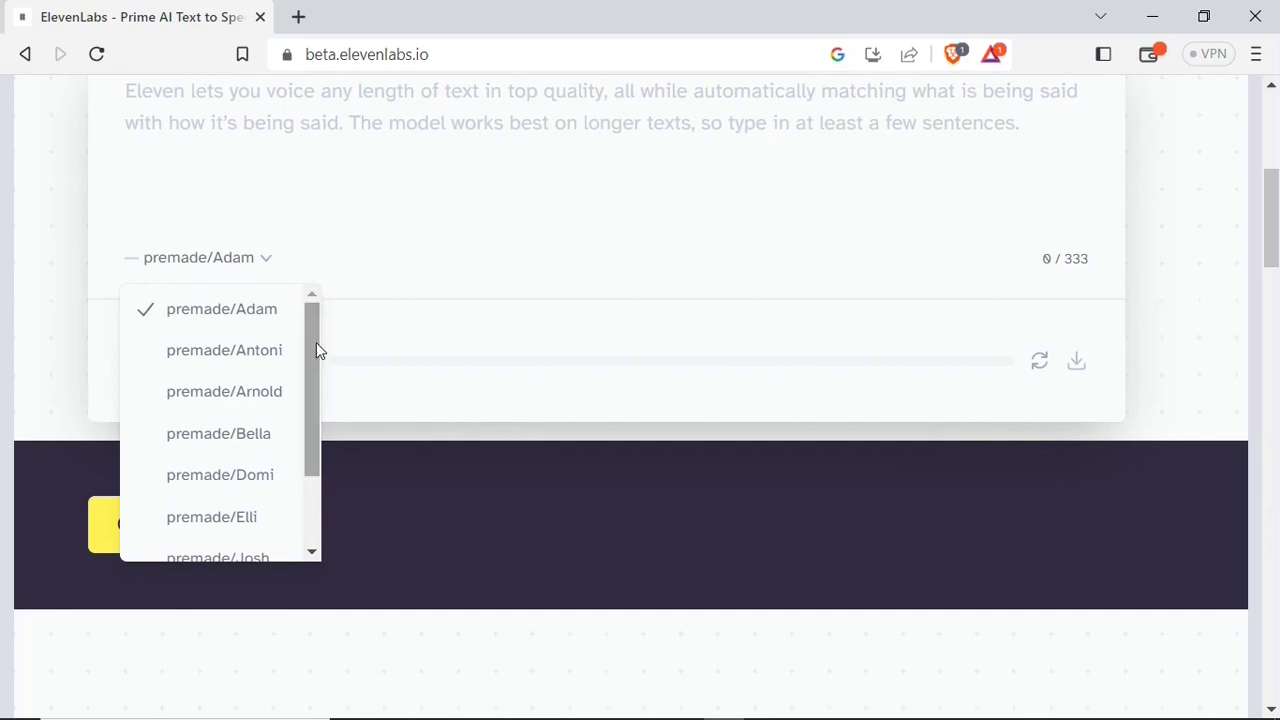
click(267, 322)
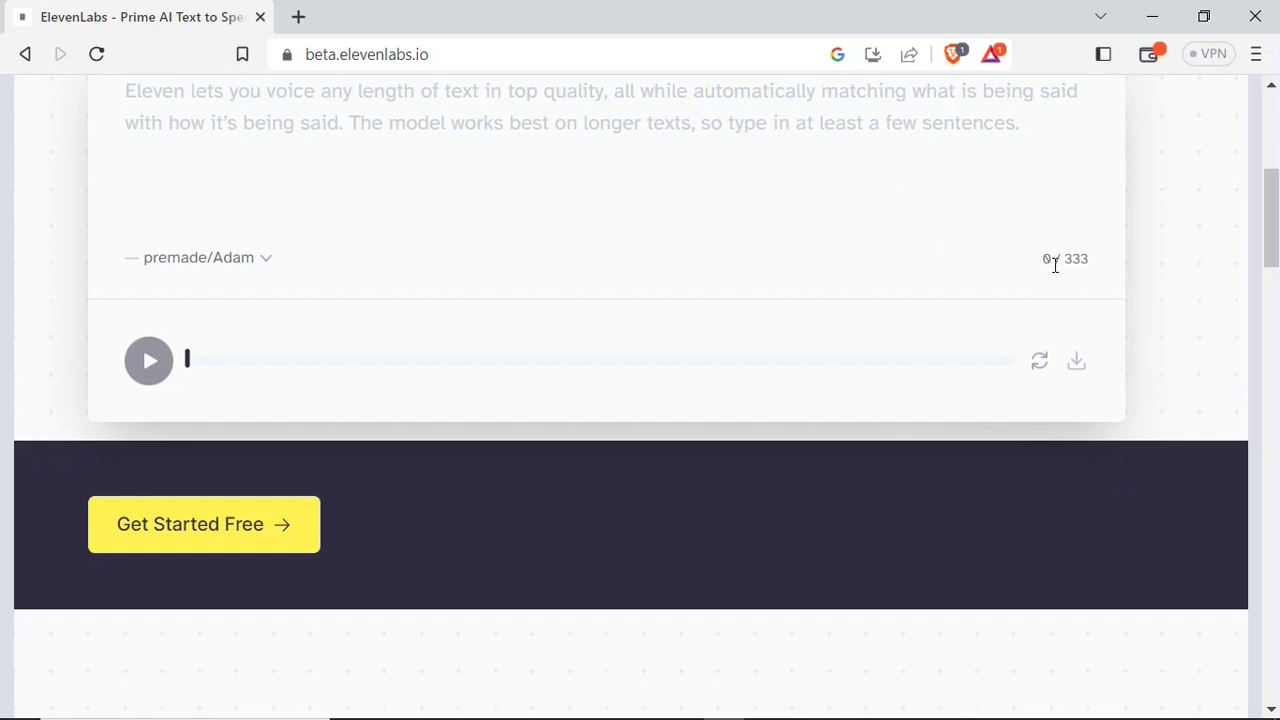
- Open the pricing page and compare what the Free and Starter plans include
drag(1274, 200, 1275, 130)
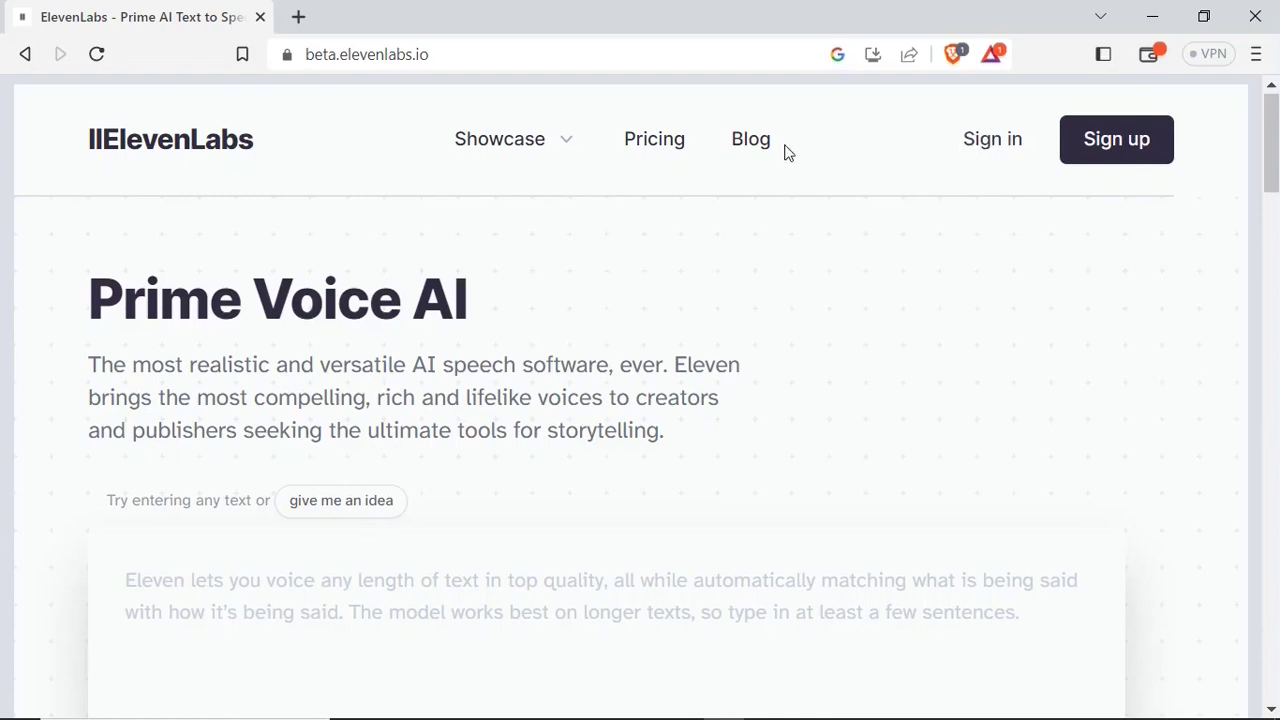
click(652, 140)
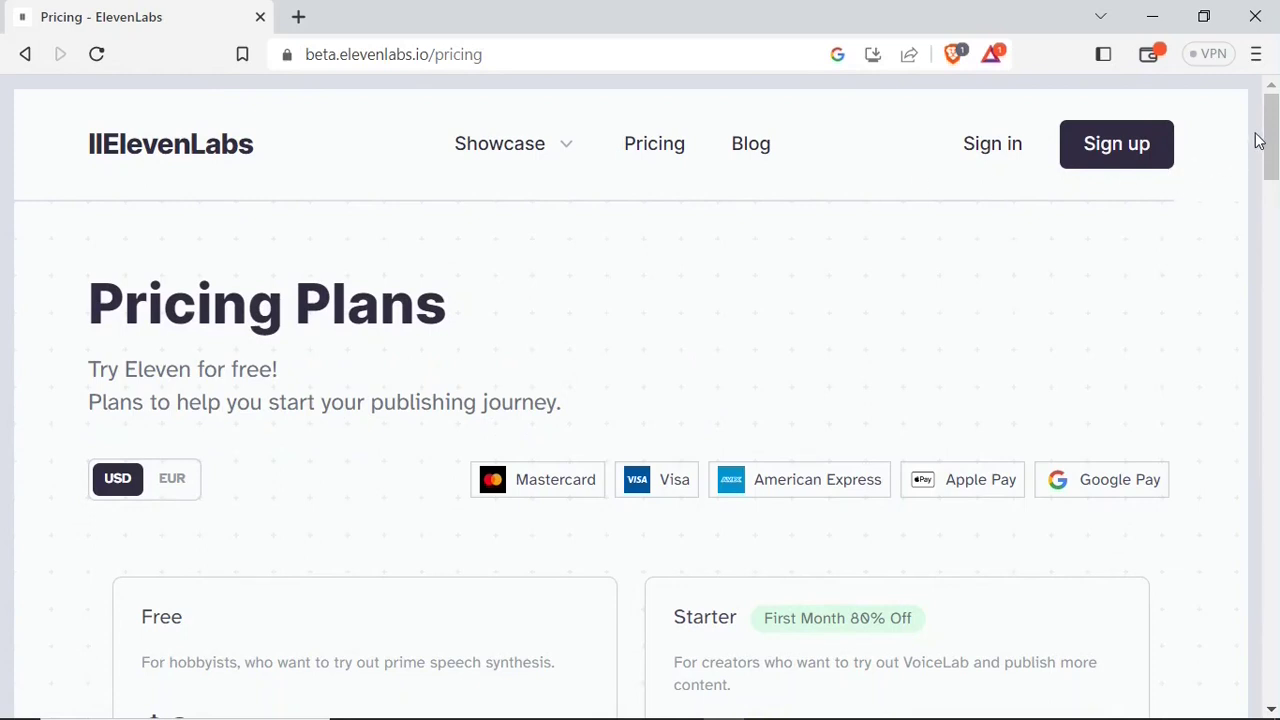
drag(1272, 118, 1269, 177)
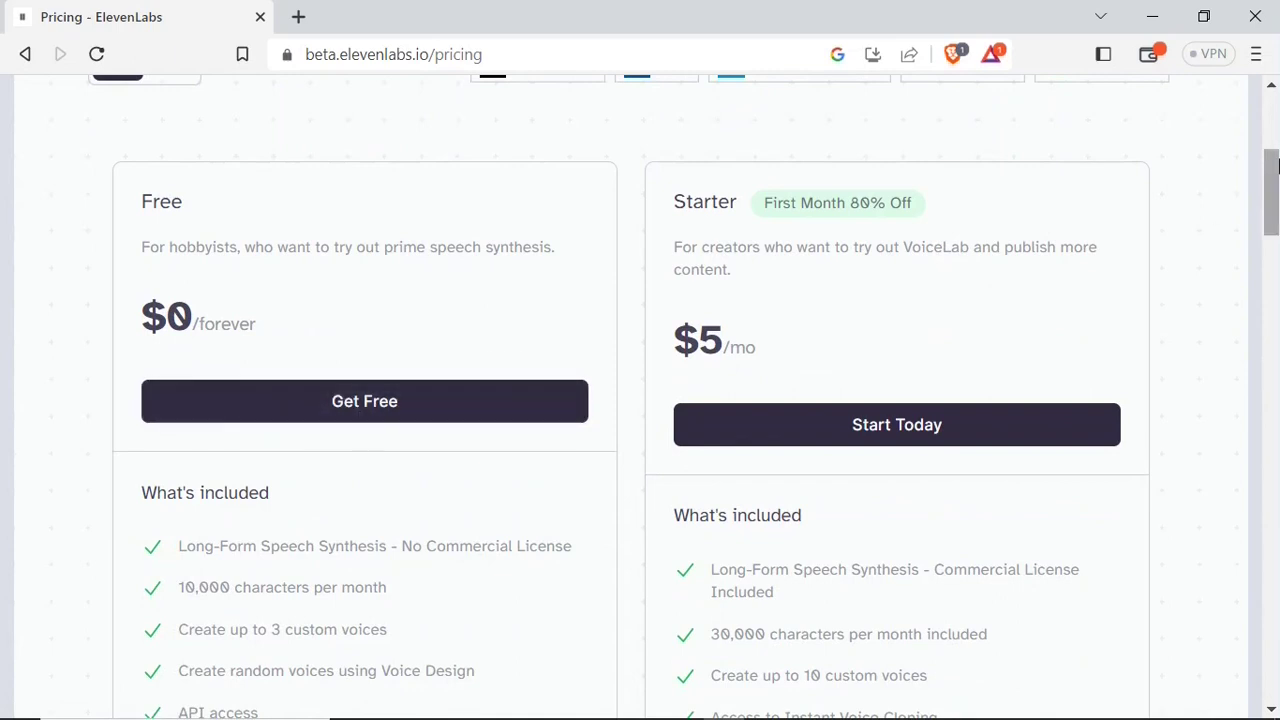
scroll(1272, 165, down, 3)
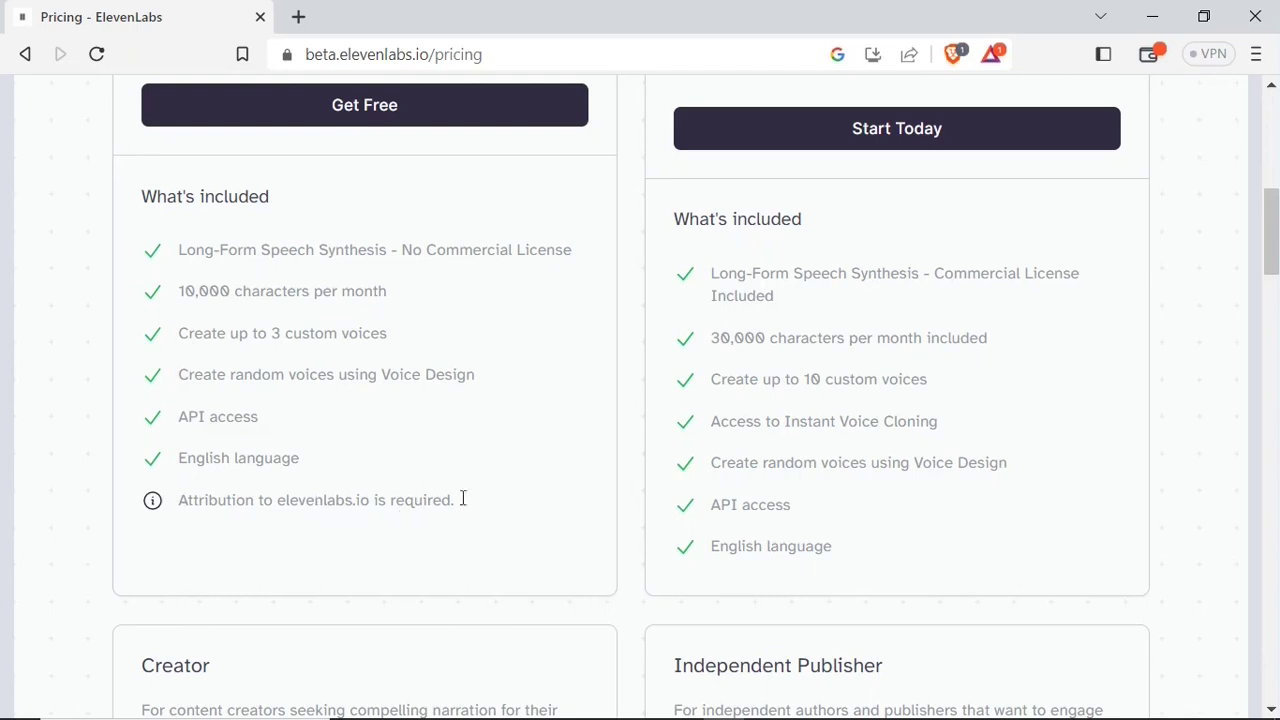
drag(1275, 253, 1275, 207)
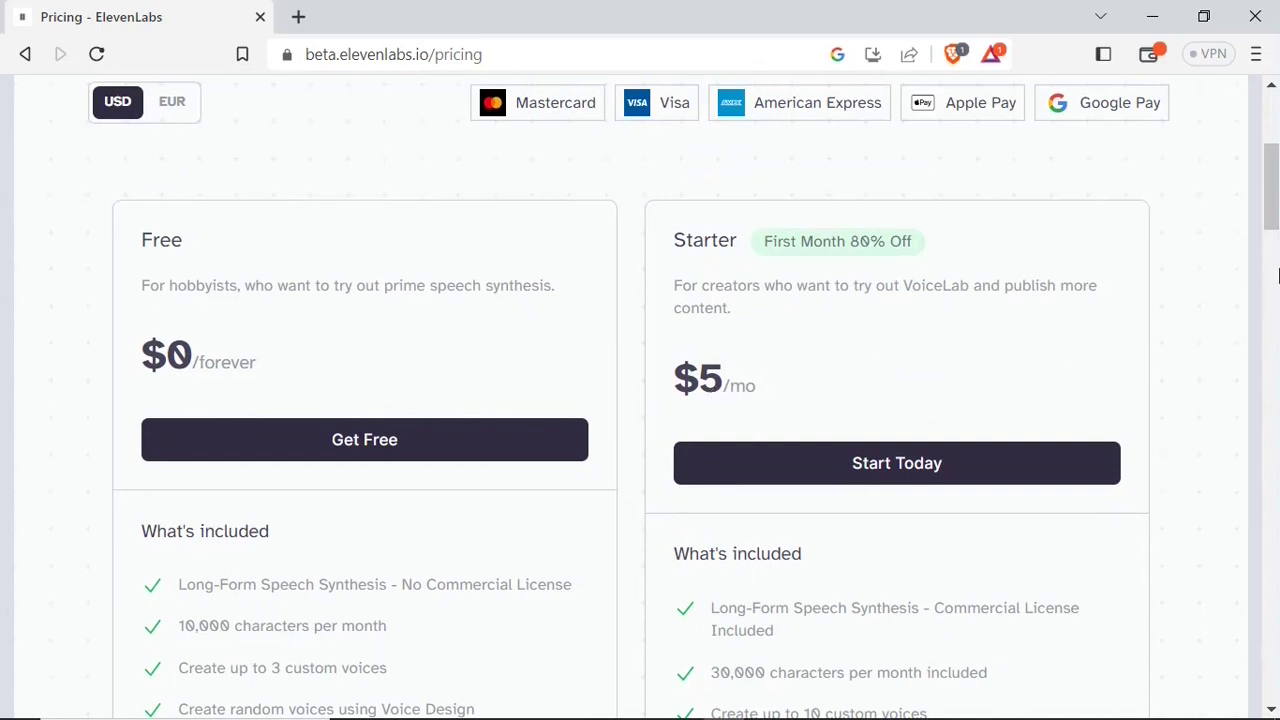
drag(1273, 185, 1273, 238)
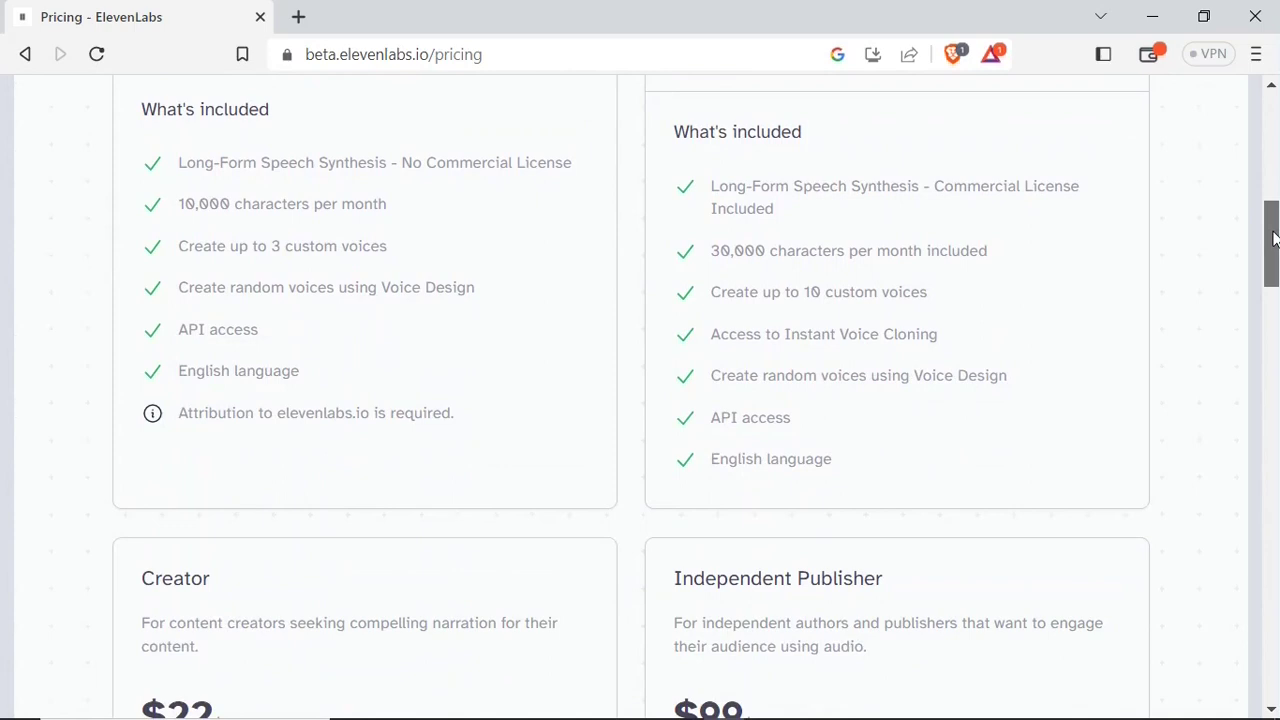
- Sign in to ElevenLabs with the Google account and open the Speech Synthesis page
drag(1273, 238, 1270, 88)
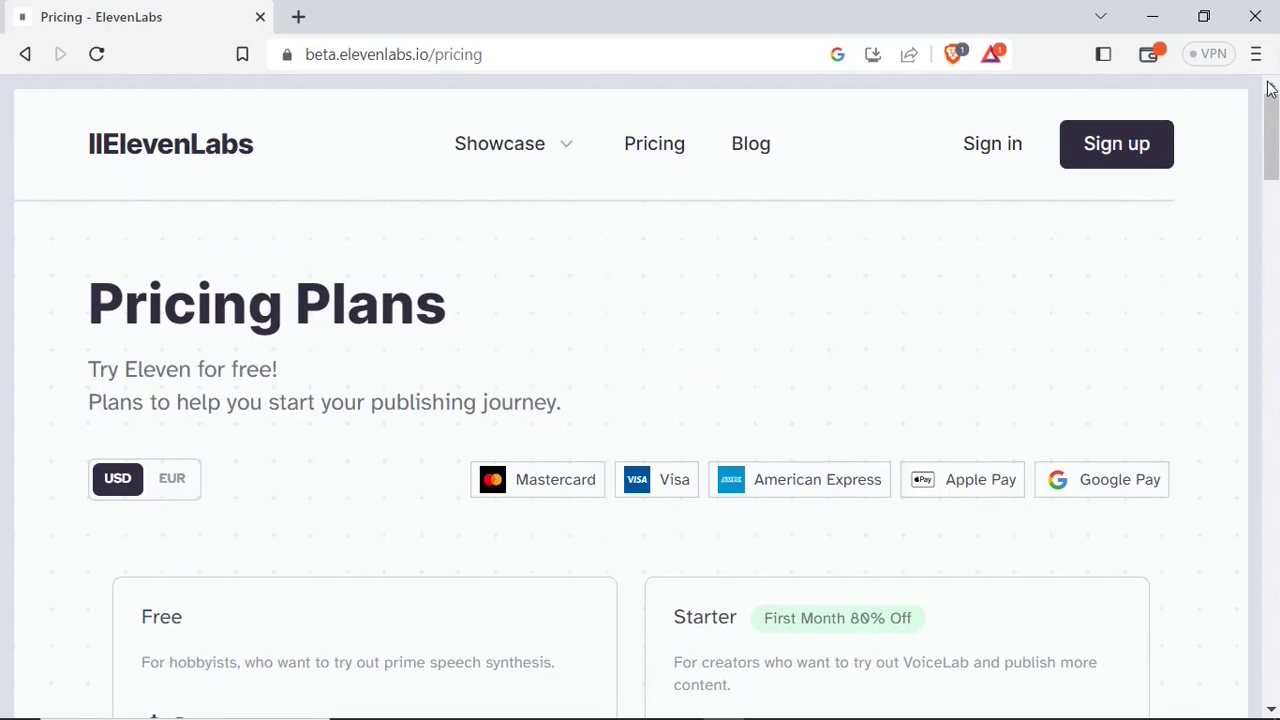
click(993, 151)
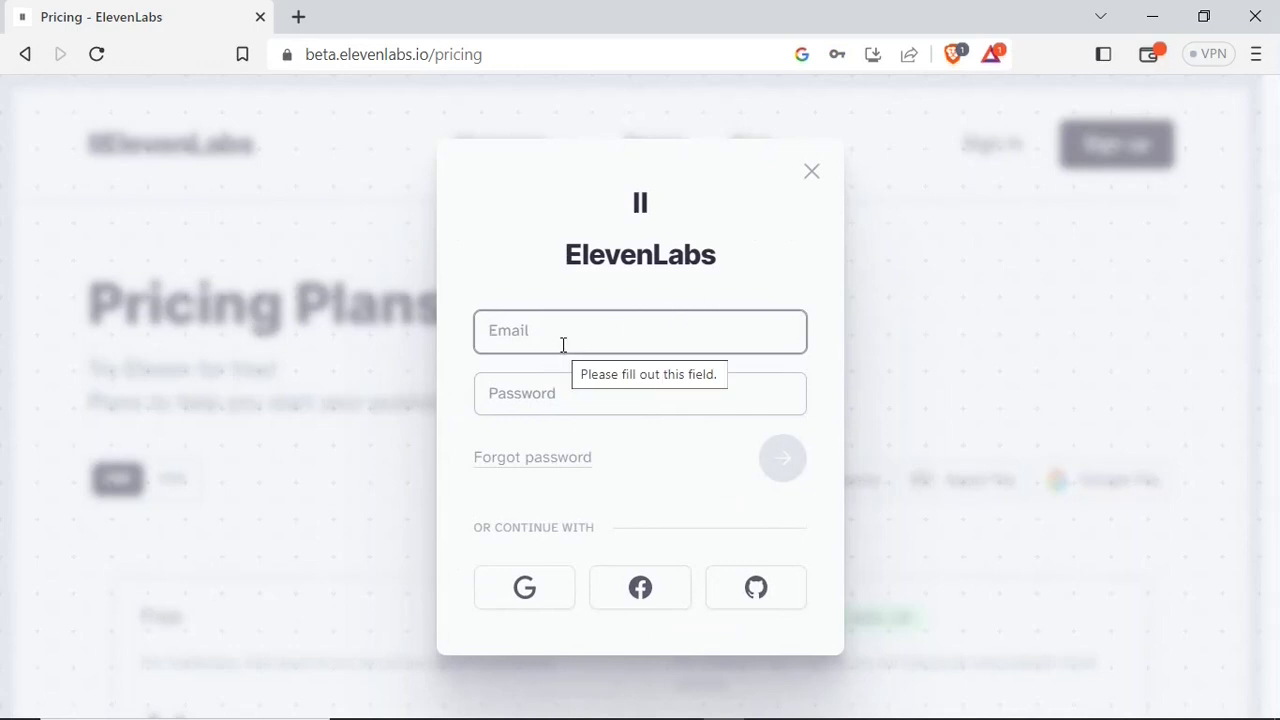
click(507, 597)
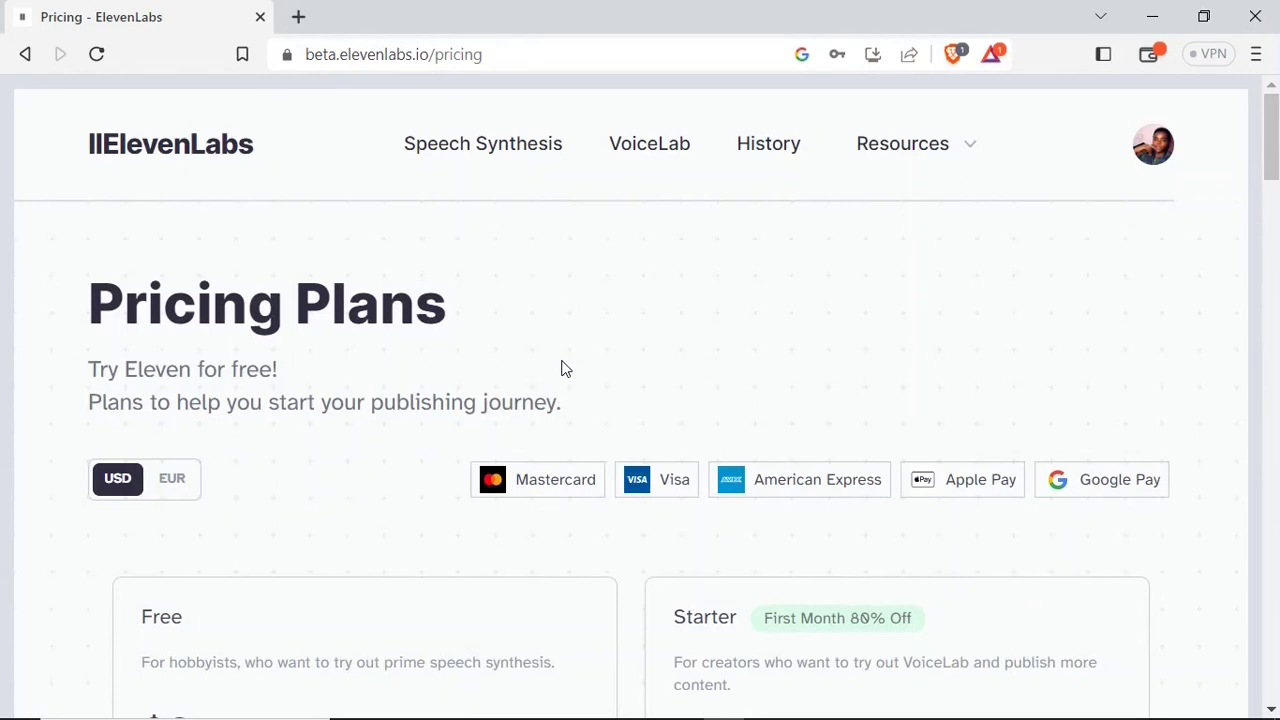
click(507, 147)
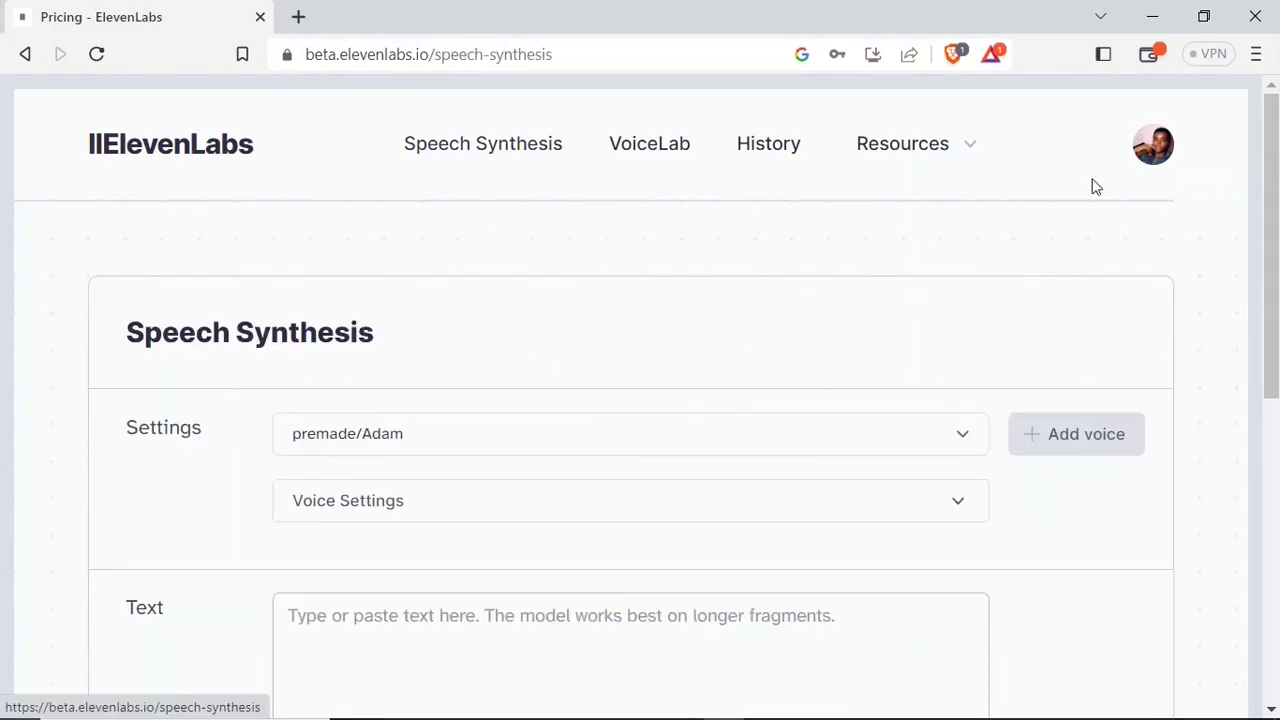
- Preview the premade/Antoni voice, select it for the speech, and review its stability and clarity settings
drag(1271, 149, 1272, 244)
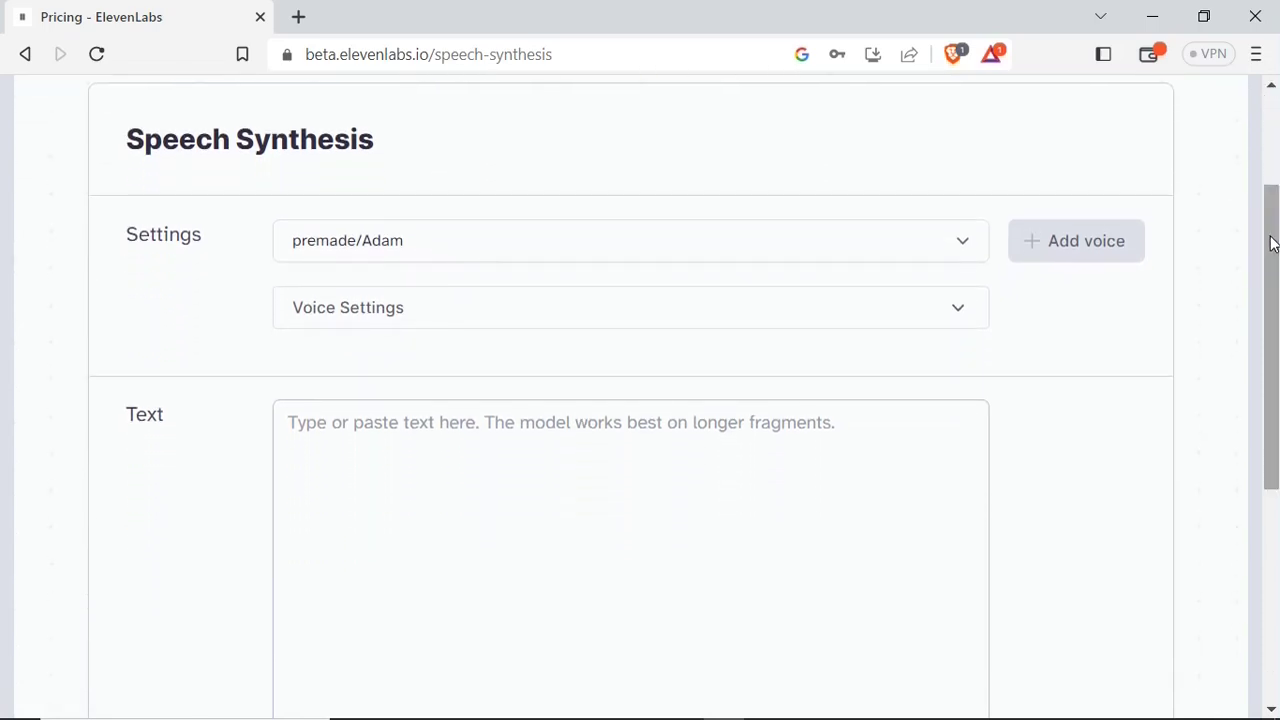
click(926, 245)
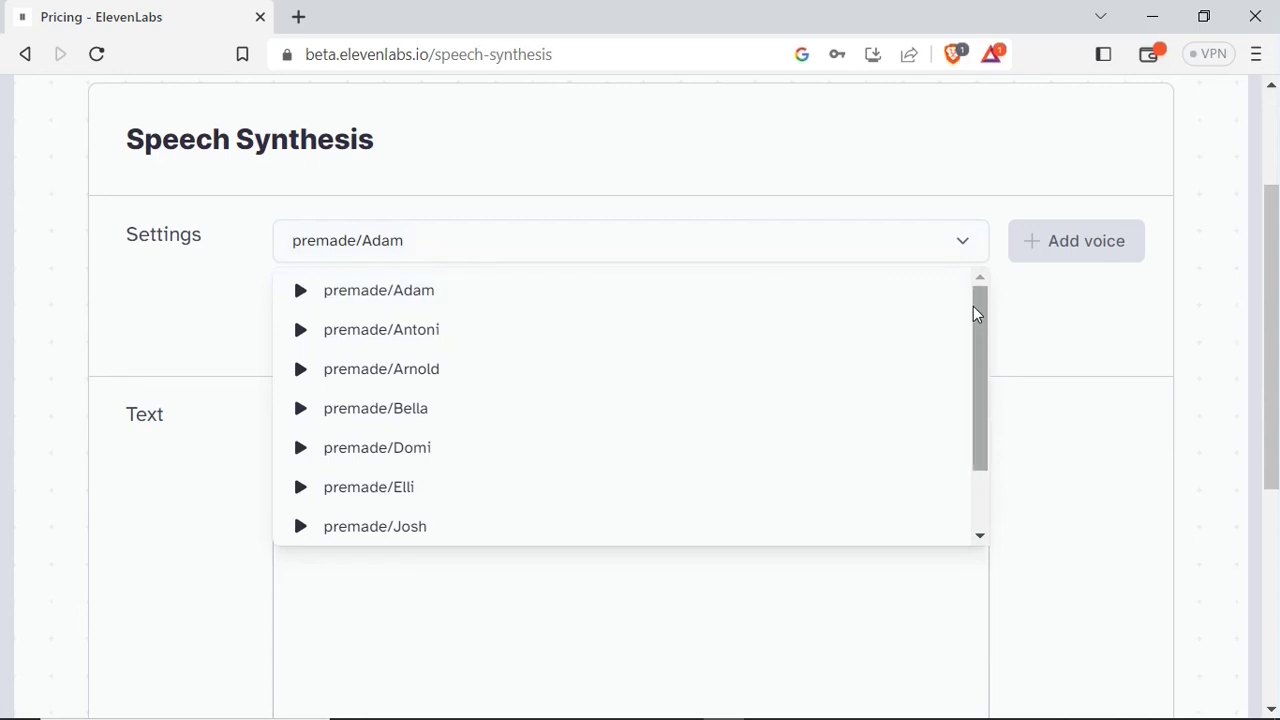
click(299, 331)
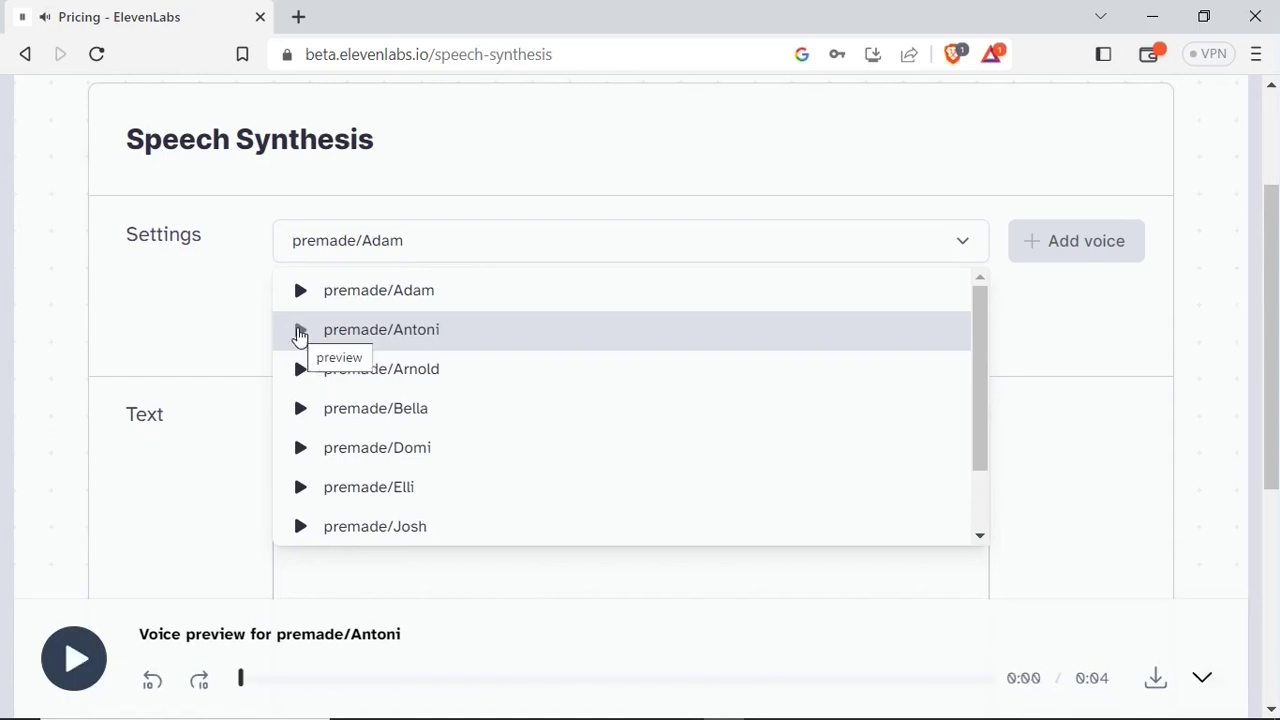
click(443, 337)
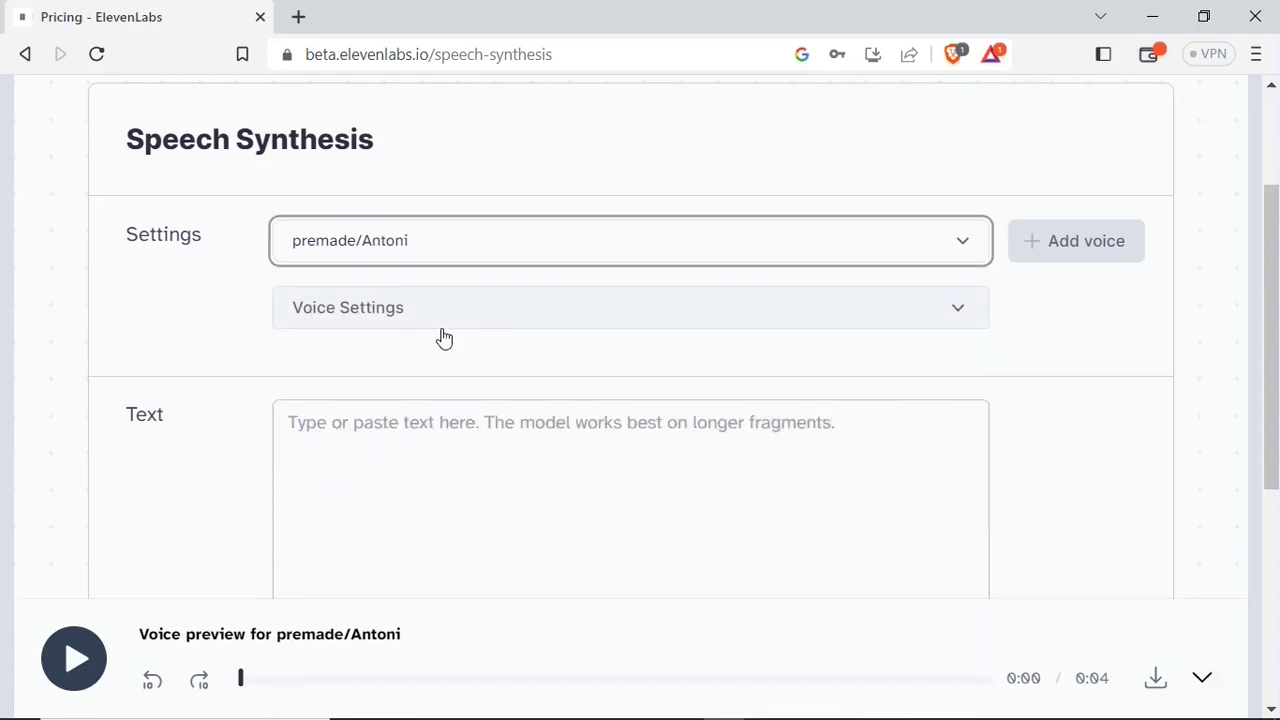
click(457, 319)
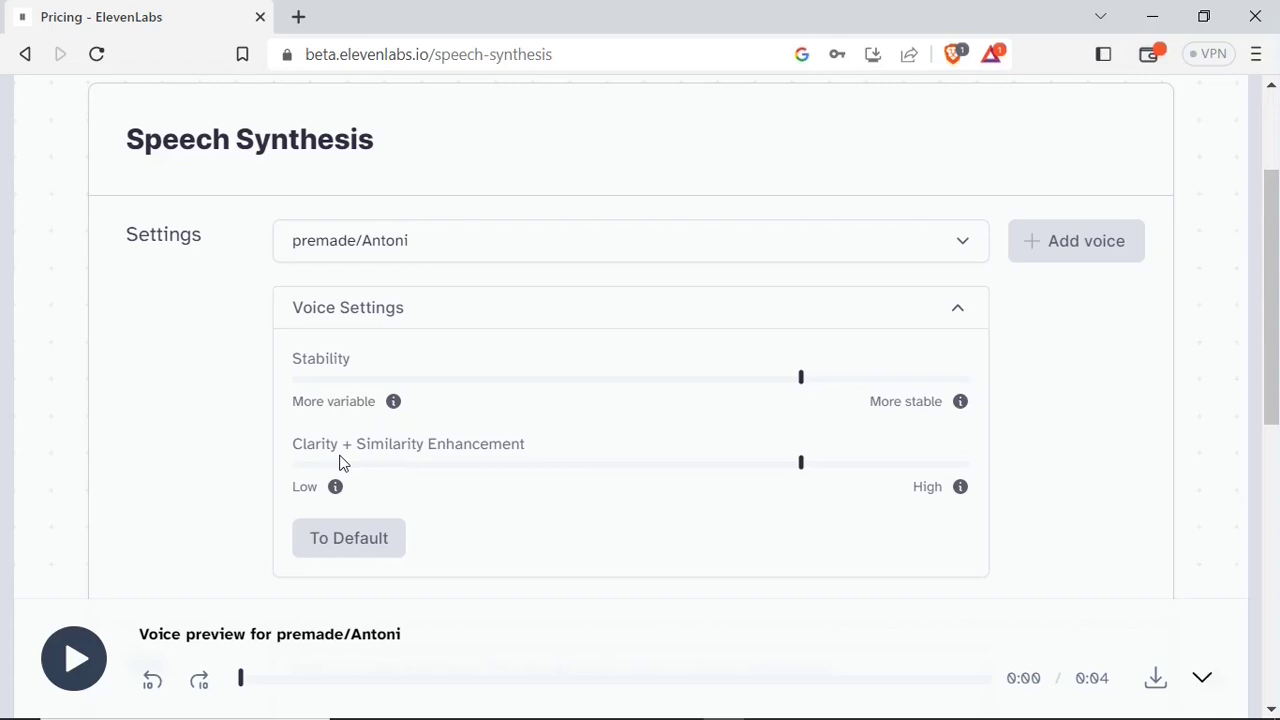
click(957, 312)
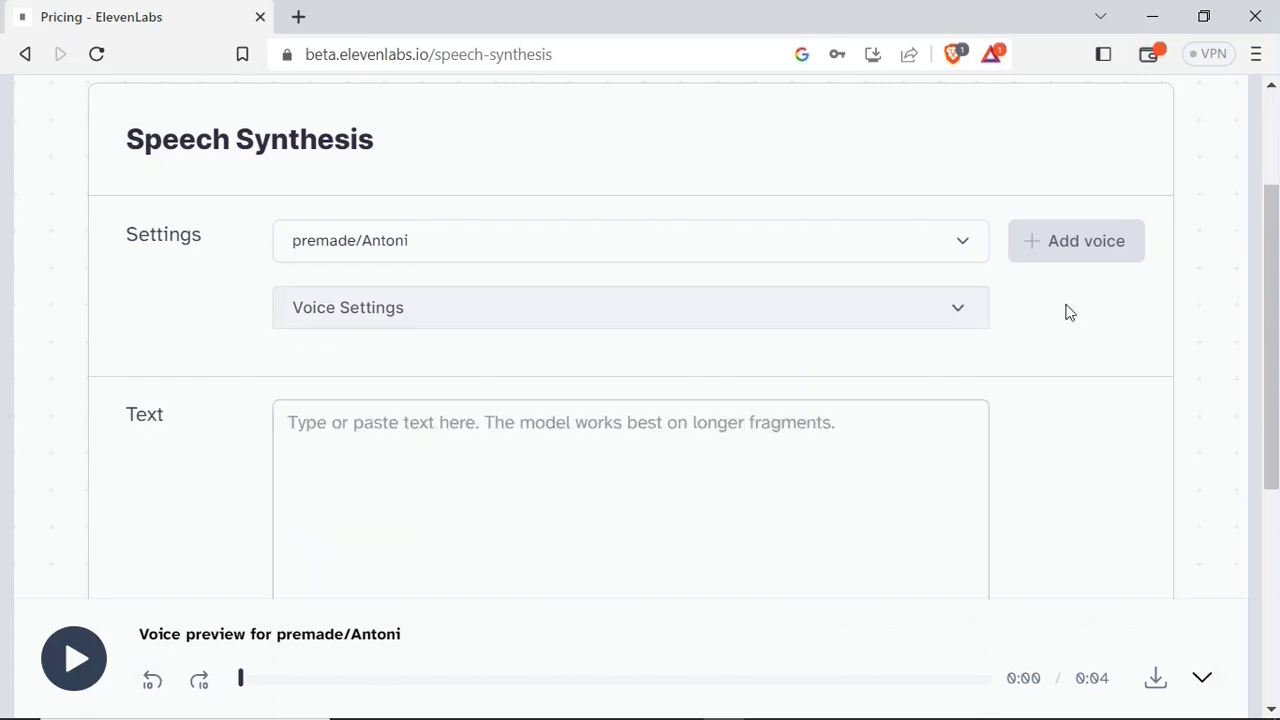
- Enter "With great power Comes great responsibilities." as the speech text and generate the audio twice
drag(1278, 287, 1278, 367)
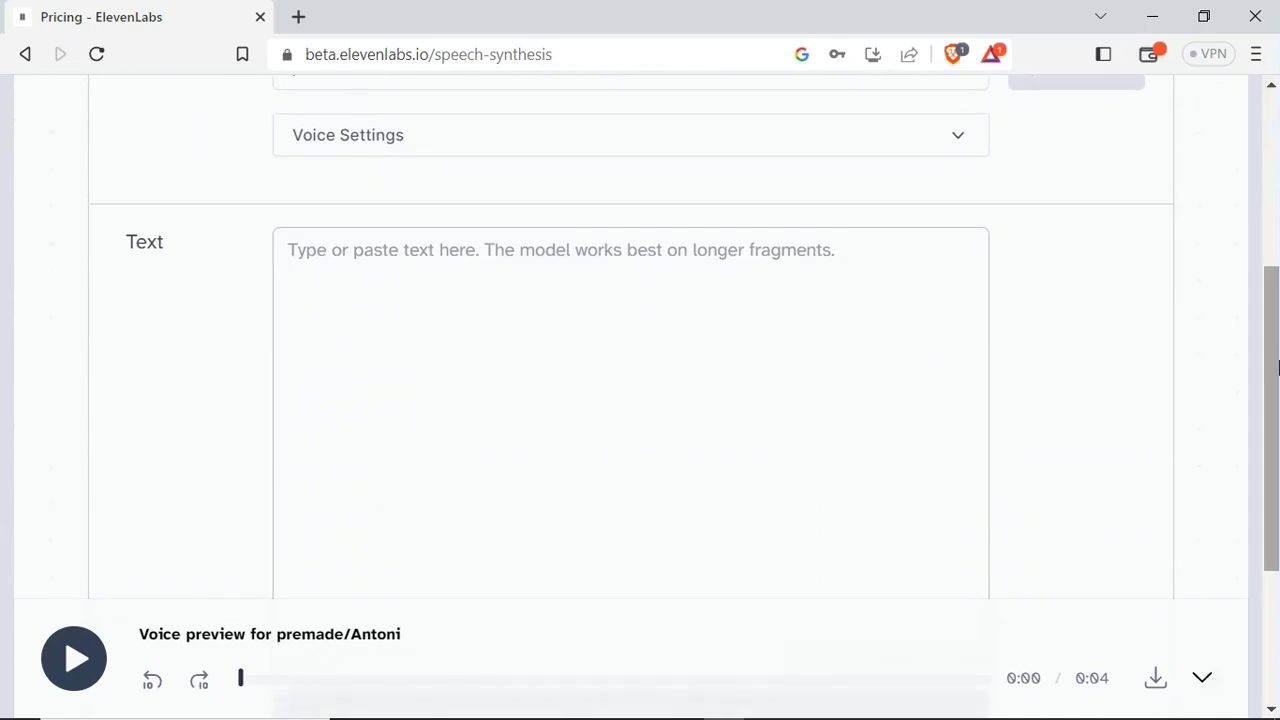
click(379, 258)
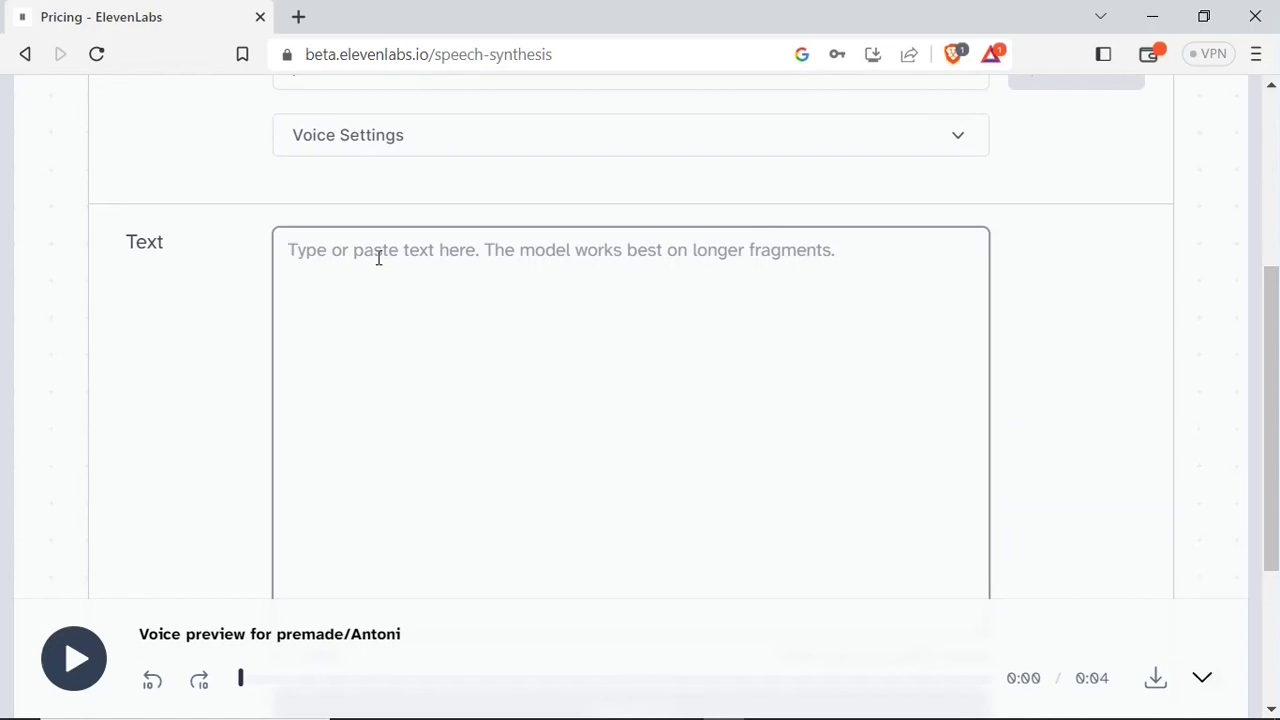
text(With great power Comes great responsibilities.)
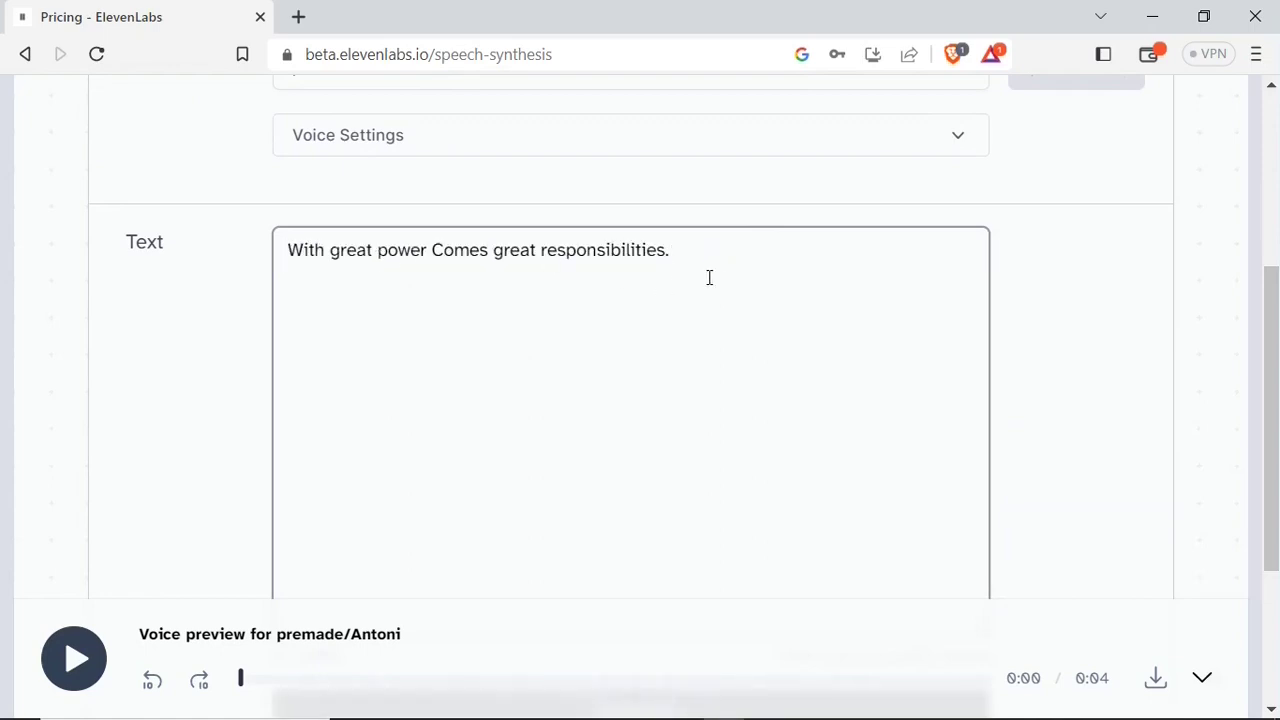
drag(683, 257, 251, 286)
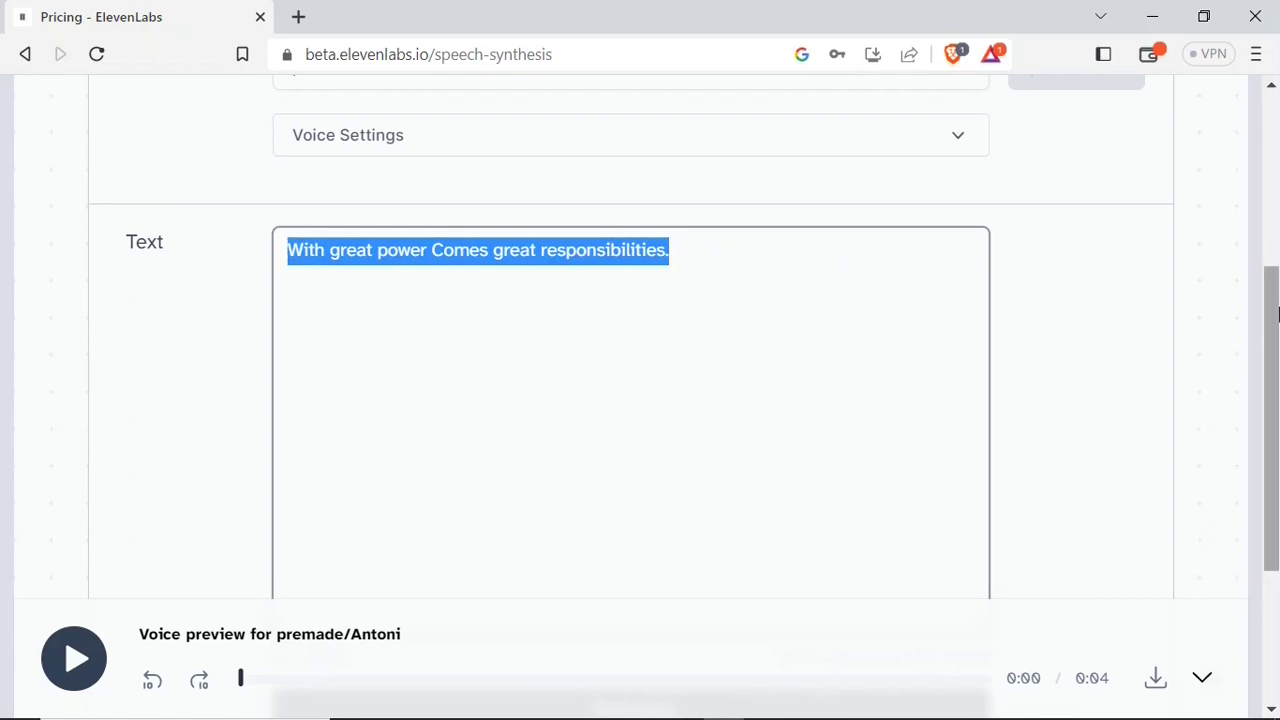
drag(1278, 316, 1278, 437)
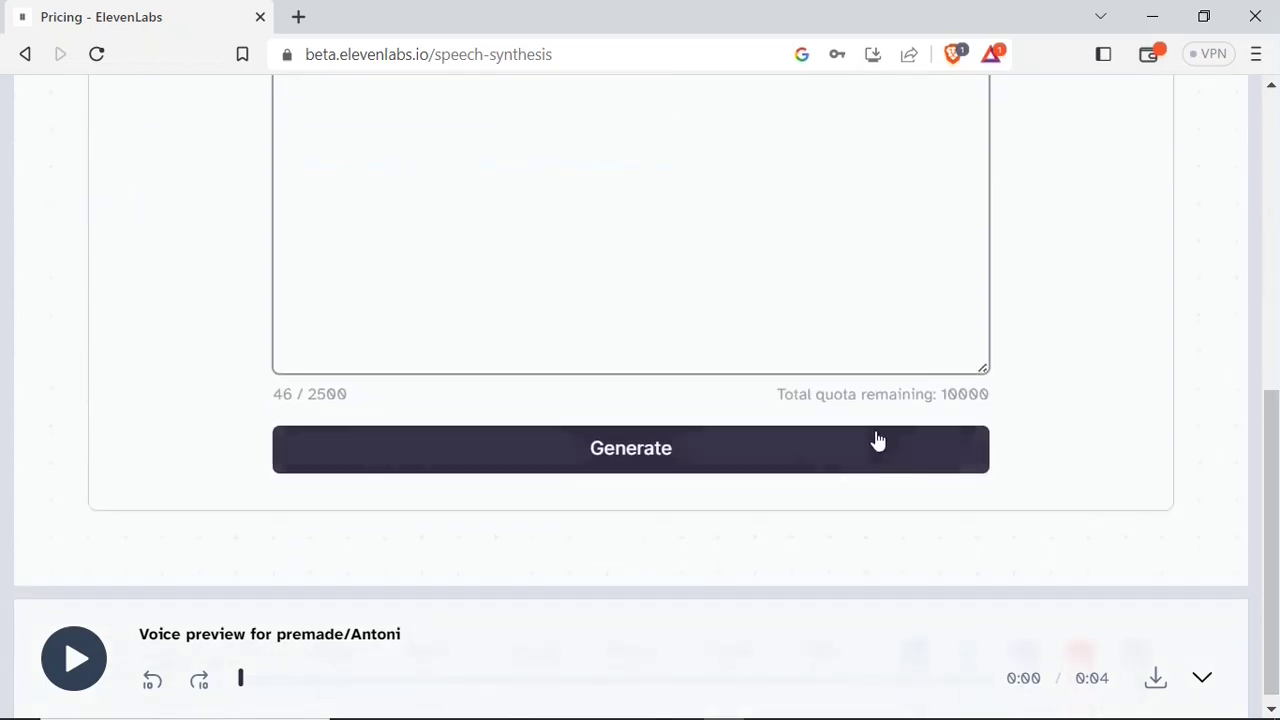
click(636, 455)
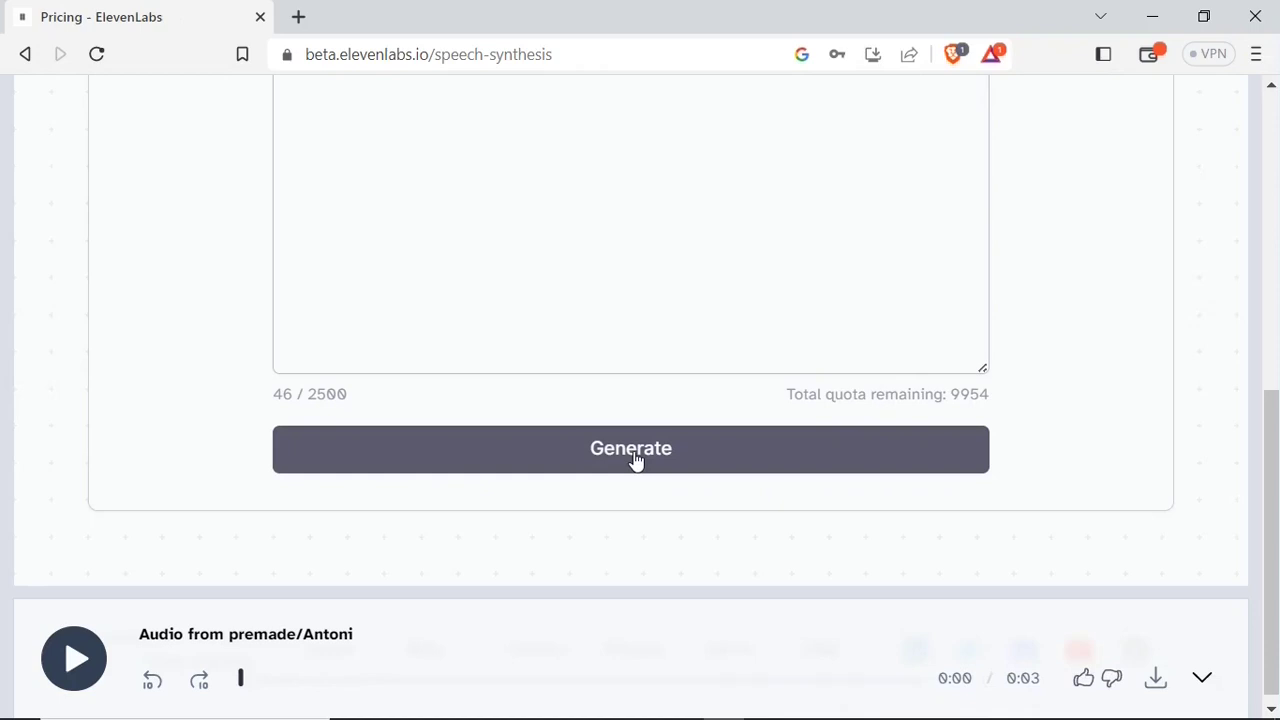
click(634, 458)
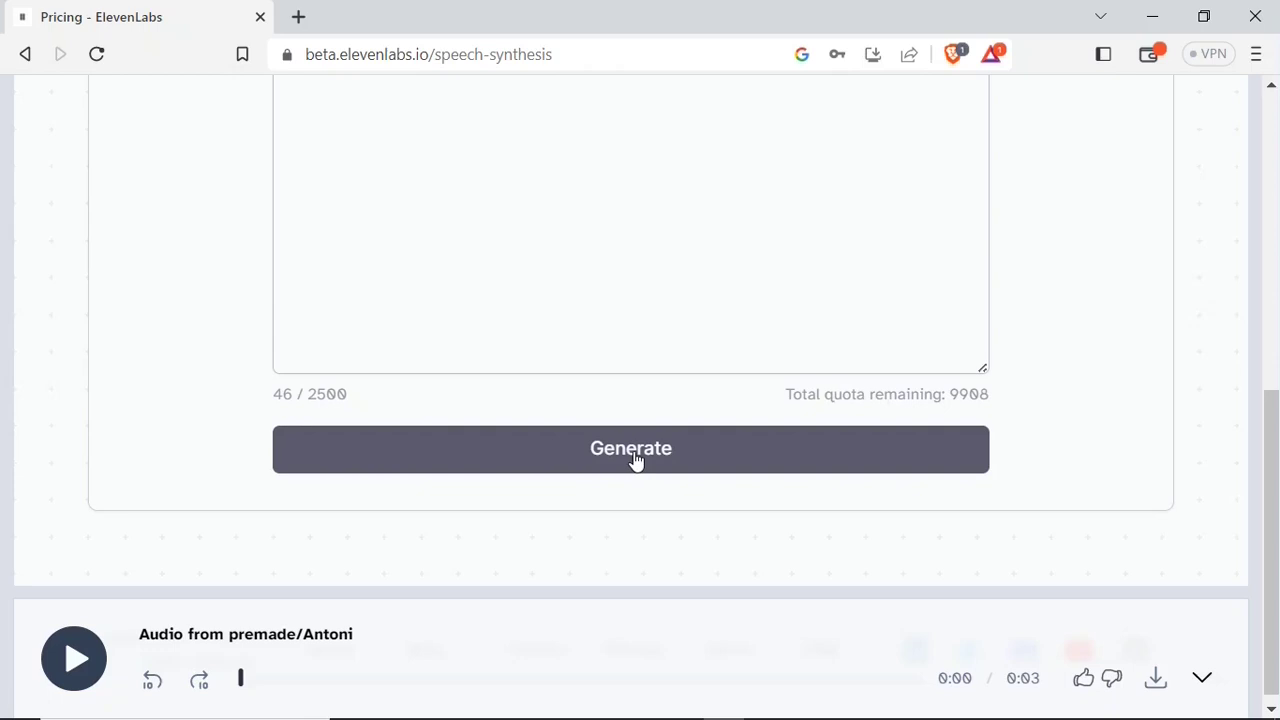
- Download the generated Antoni audio and open the MP3 in Media Player, then minimize the player
click(1156, 681)
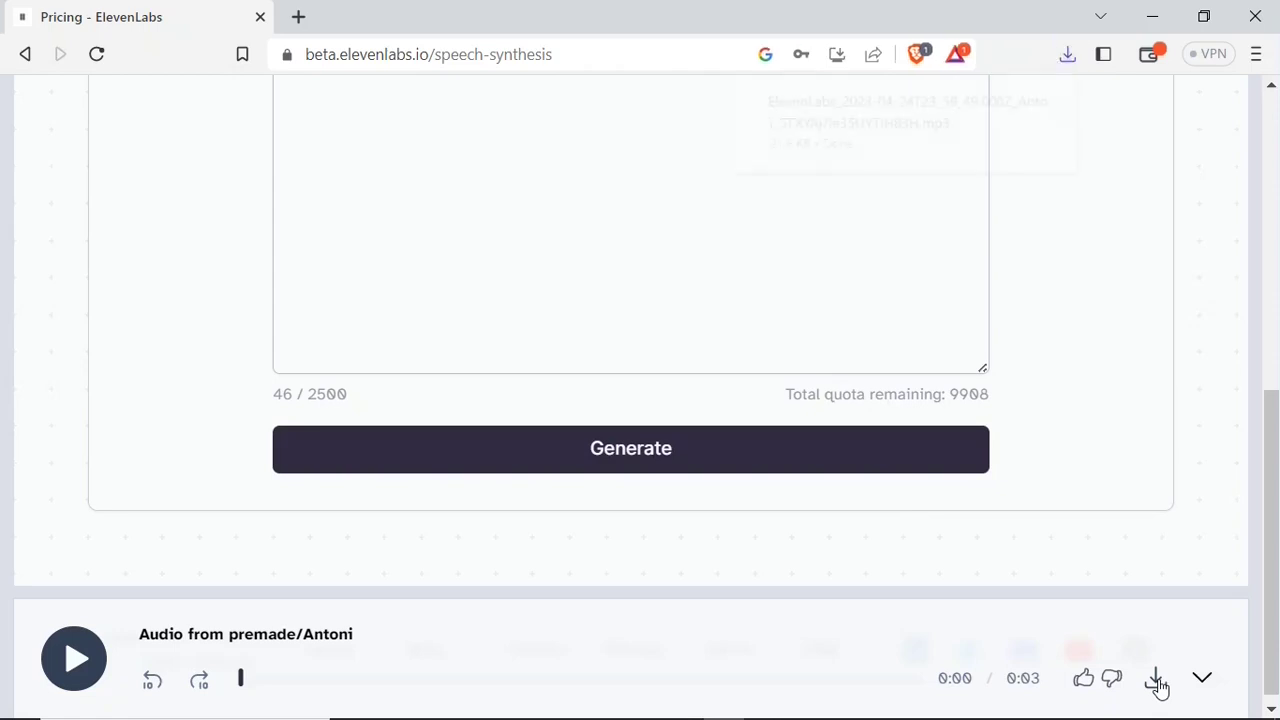
click(1068, 54)
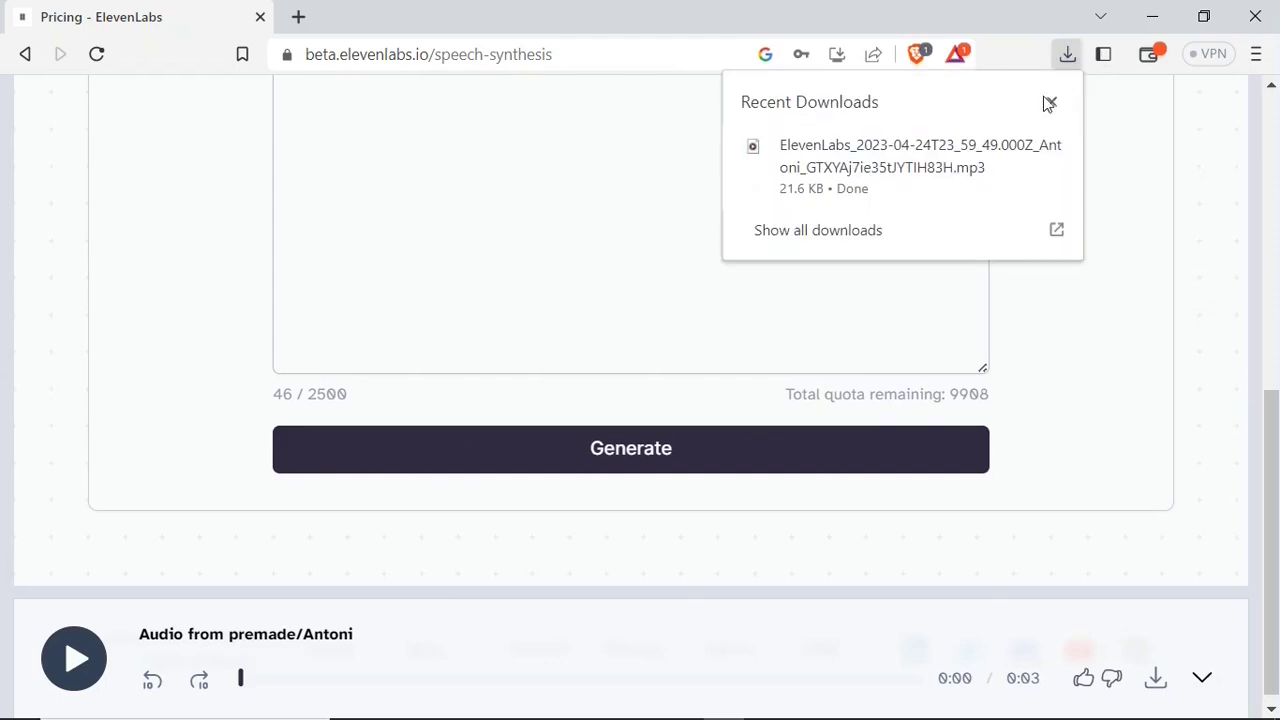
click(909, 153)
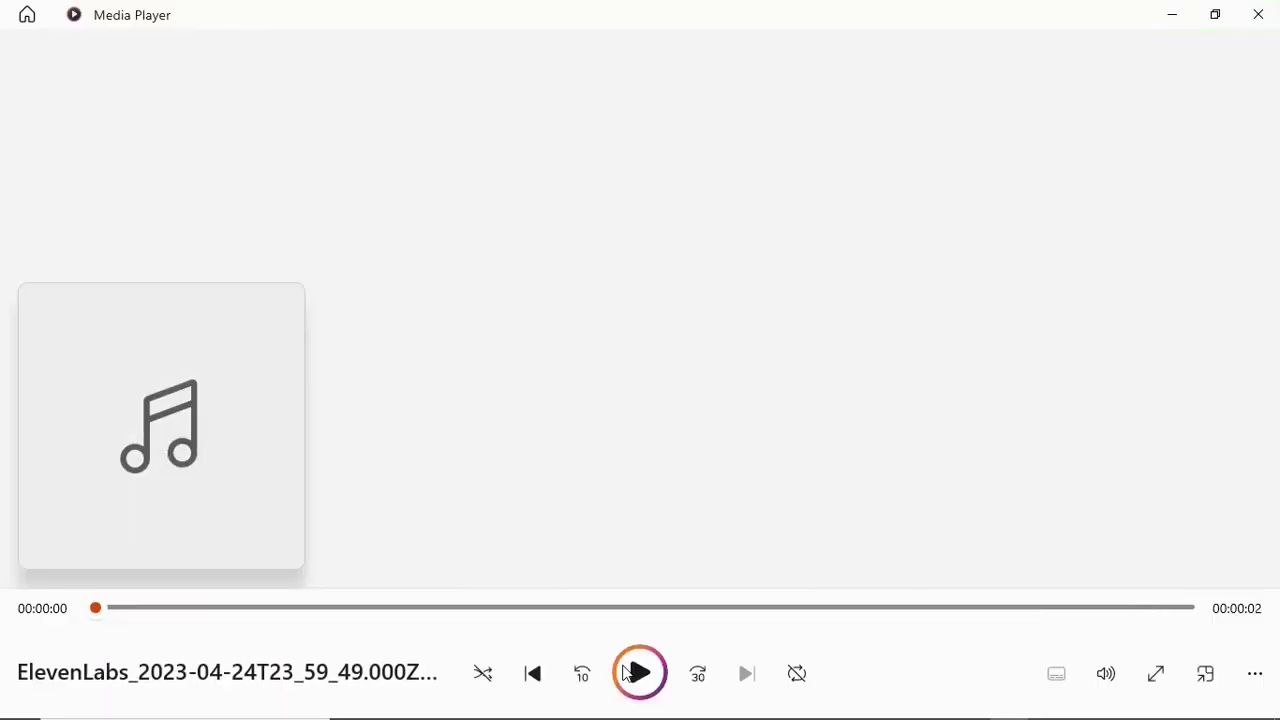
click(1173, 15)
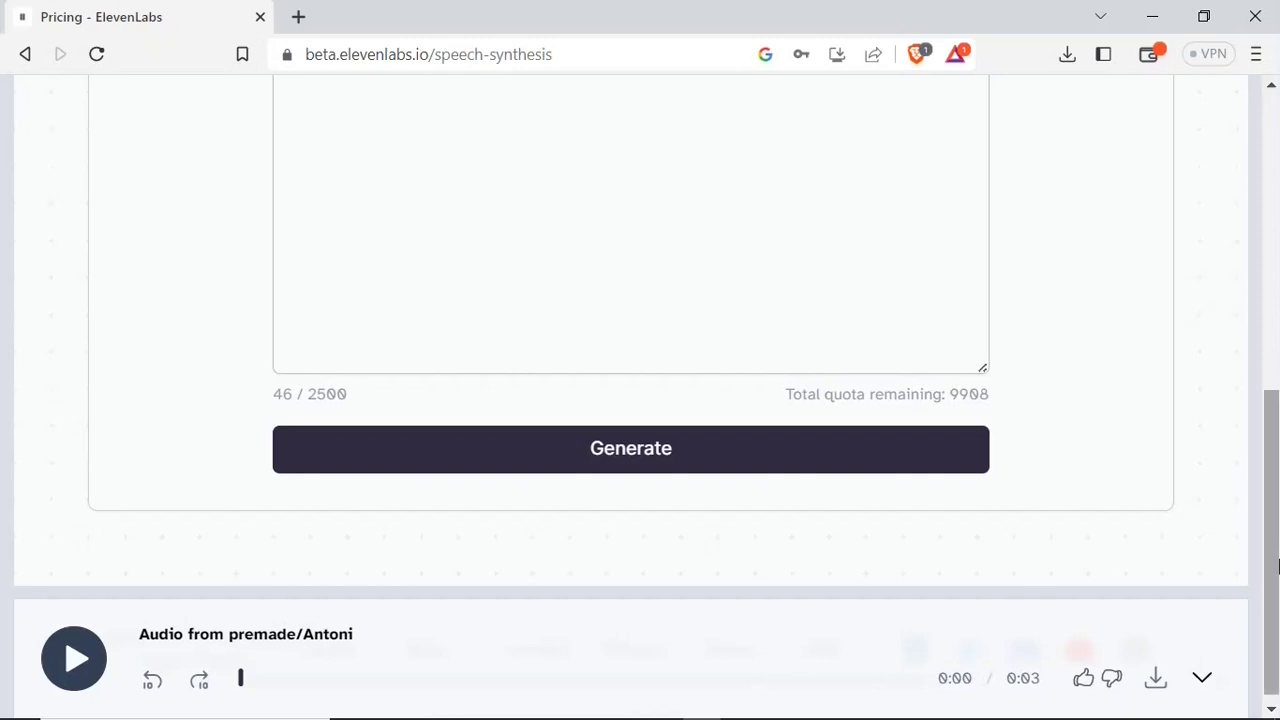
- Start adding a new voice from the speech settings to open the VoiceLab page
scroll(1275, 410, up, 1)
drag(1275, 410, 1257, 200)
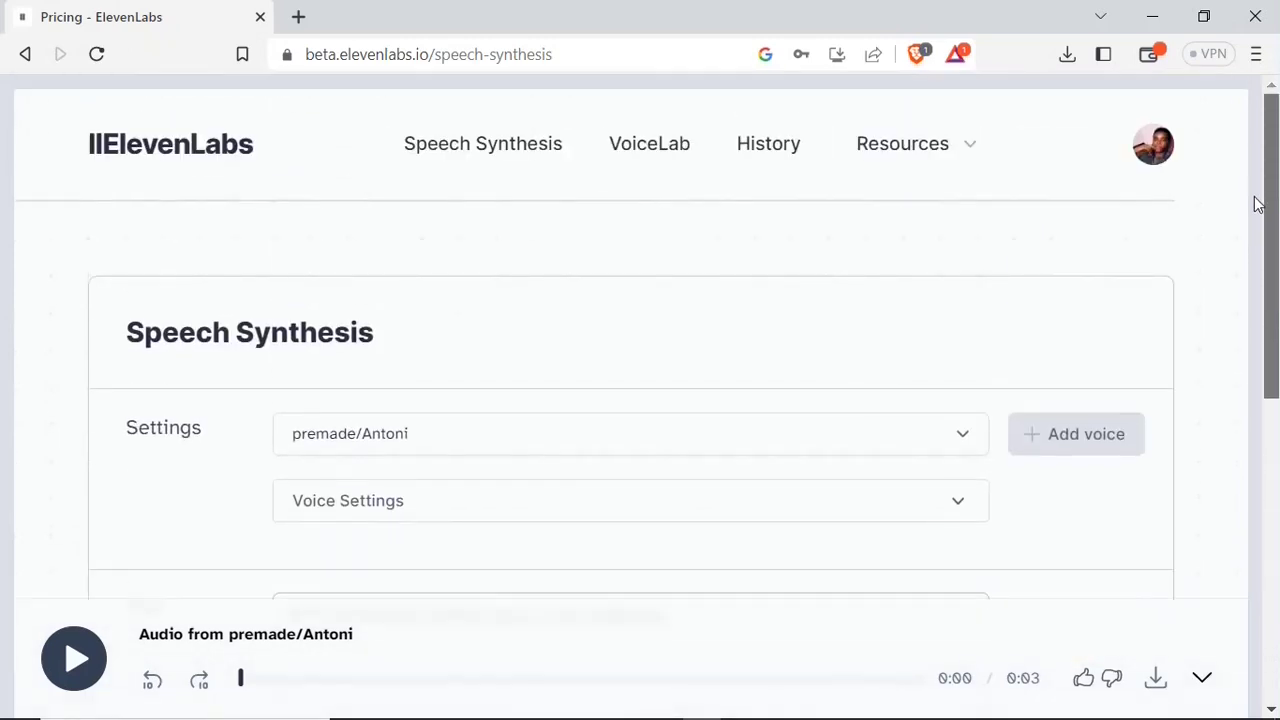
click(1040, 437)
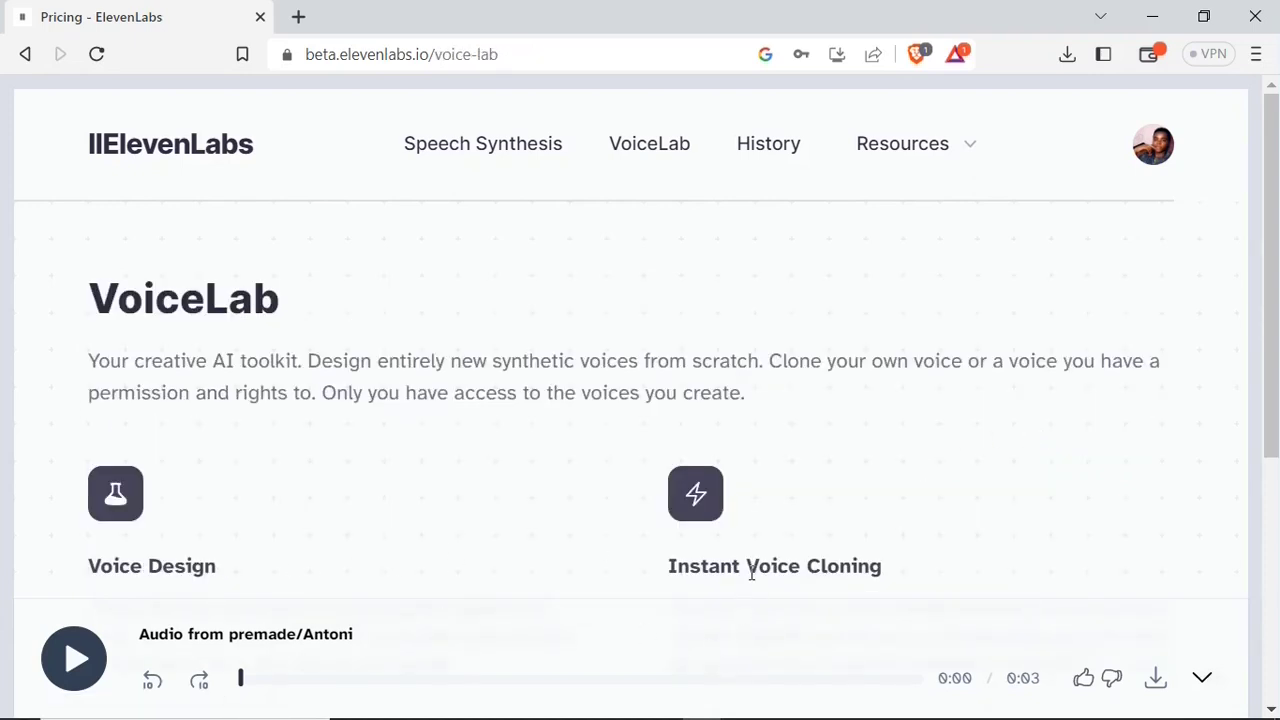
- Review the VoiceLab options and start adding a new voice with Voice Design
drag(1273, 252, 1275, 367)
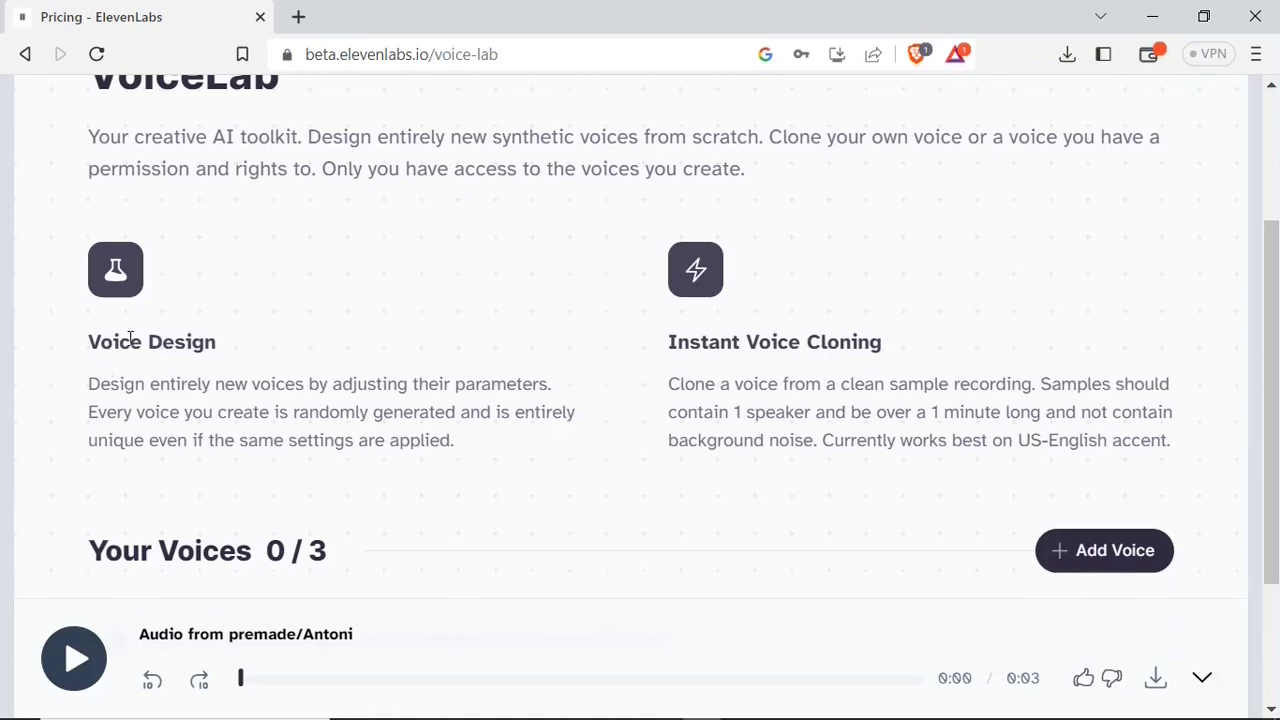
scroll(700, 330, up, 1)
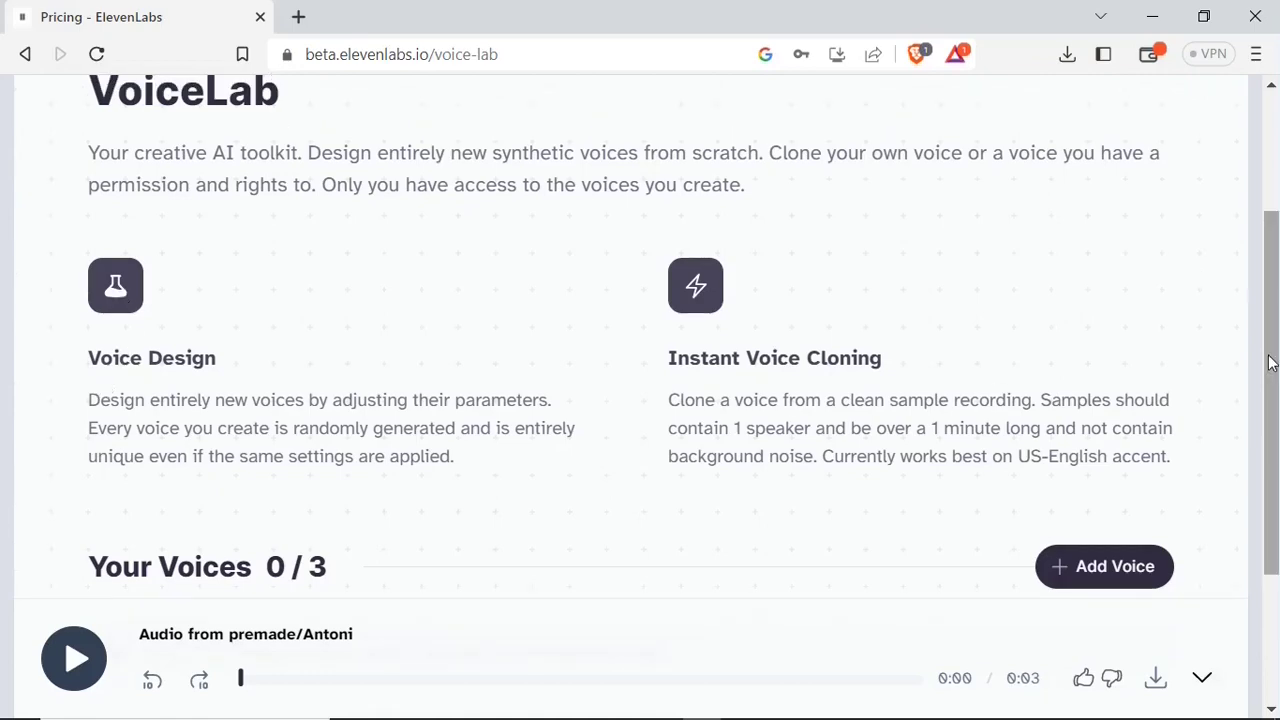
click(1091, 565)
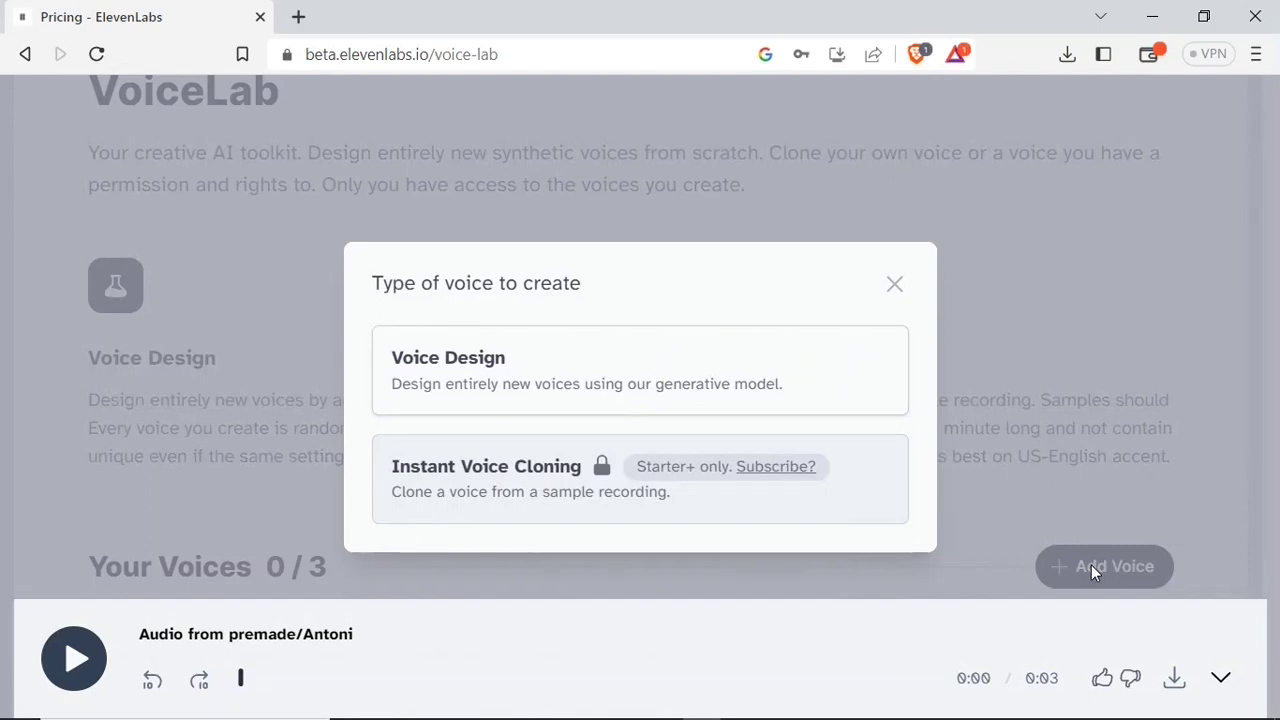
click(493, 381)
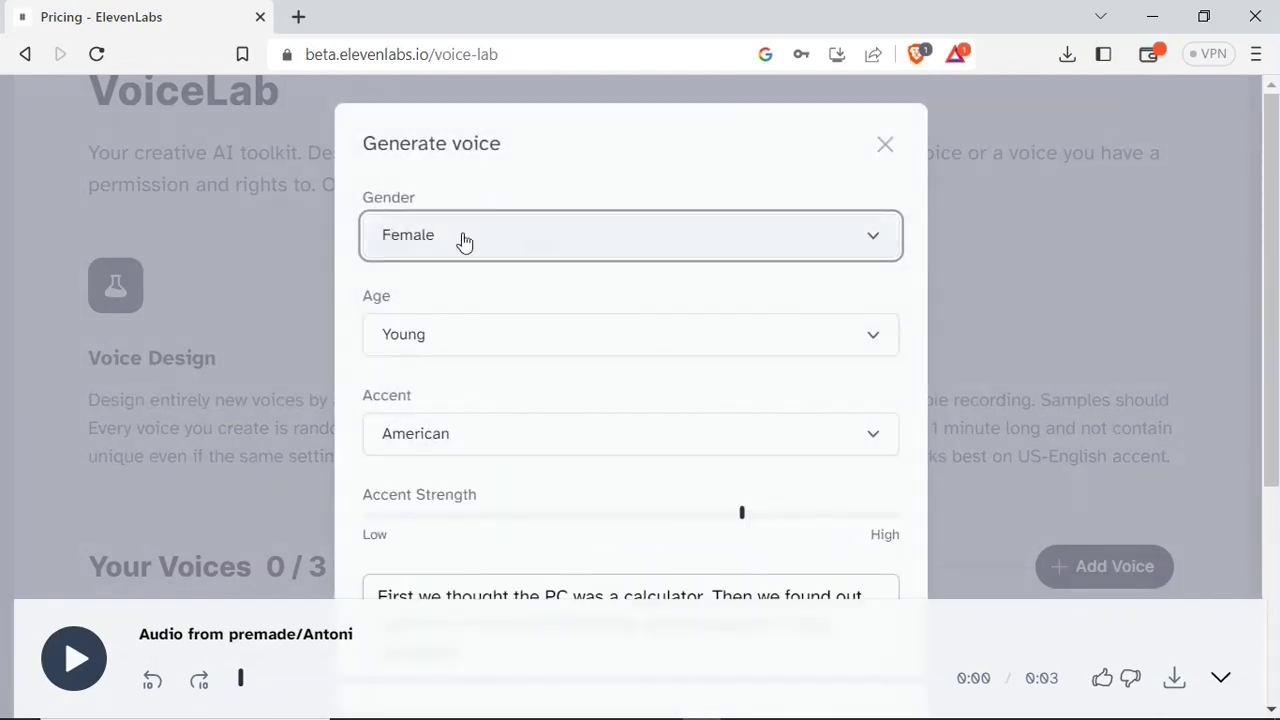
- Set the new voice to Male, Middle Aged and Indian accent, with accent strength slightly below 150%
click(695, 236)
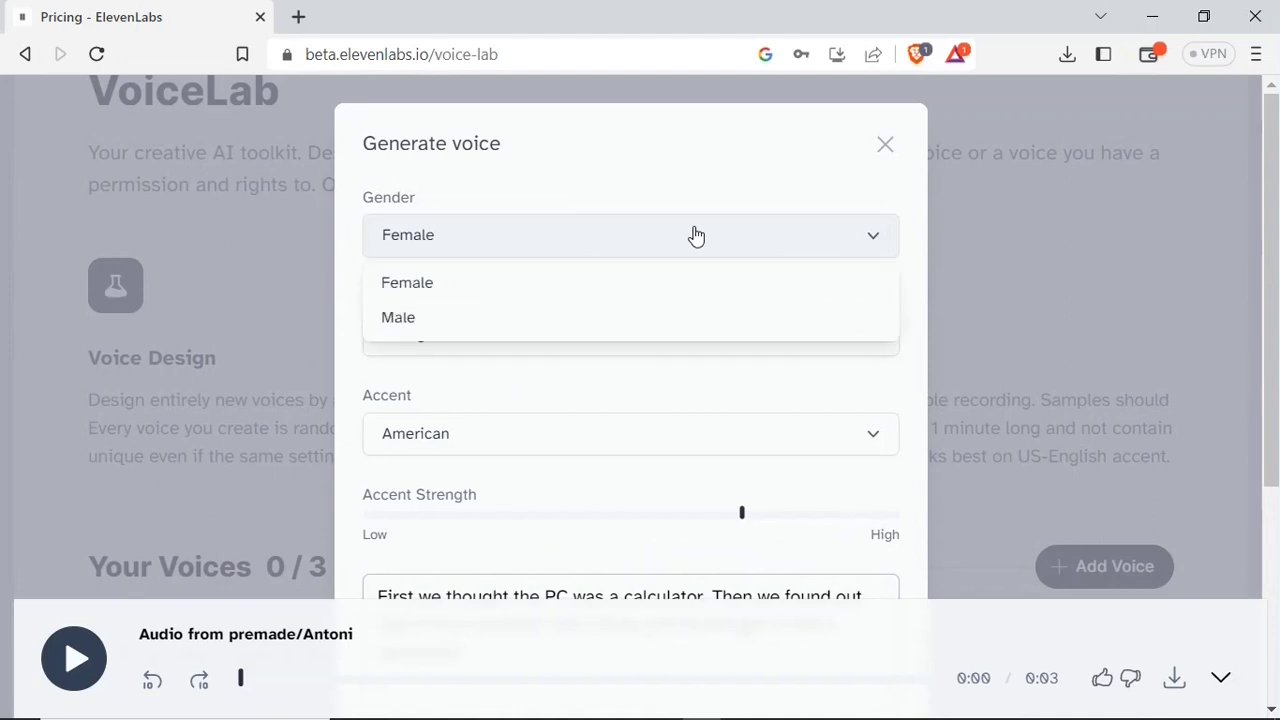
click(428, 331)
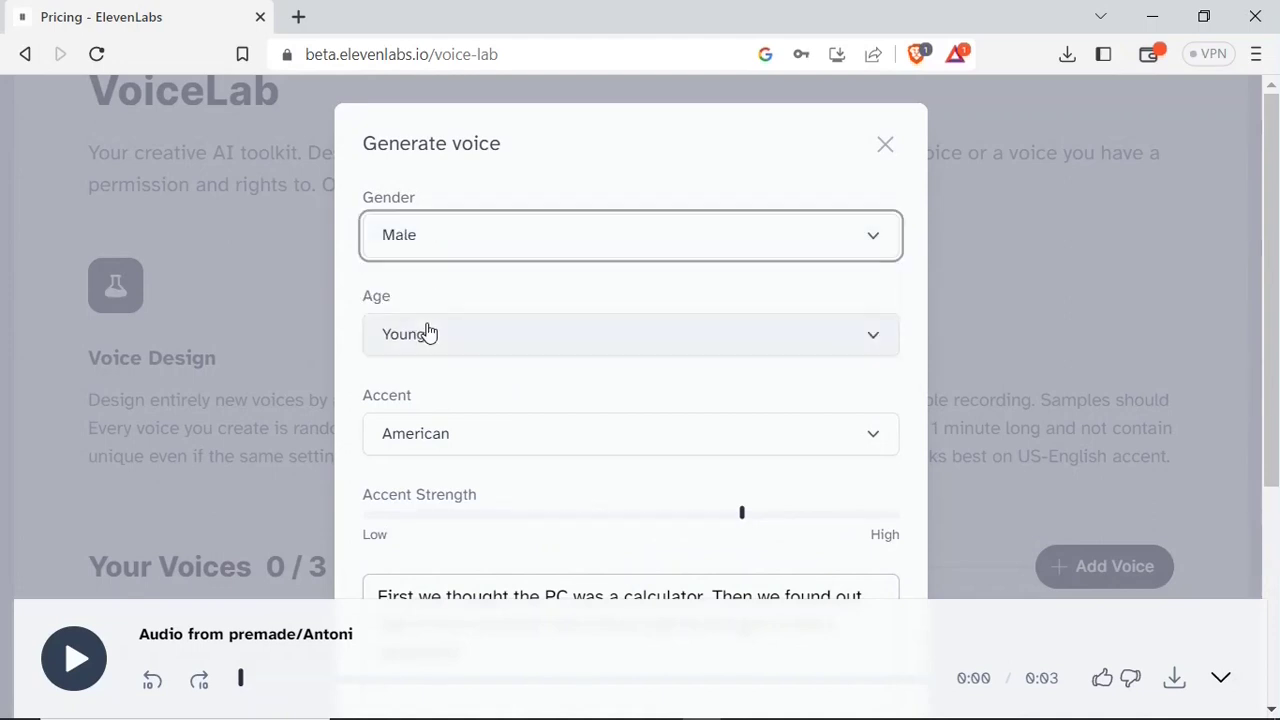
click(588, 336)
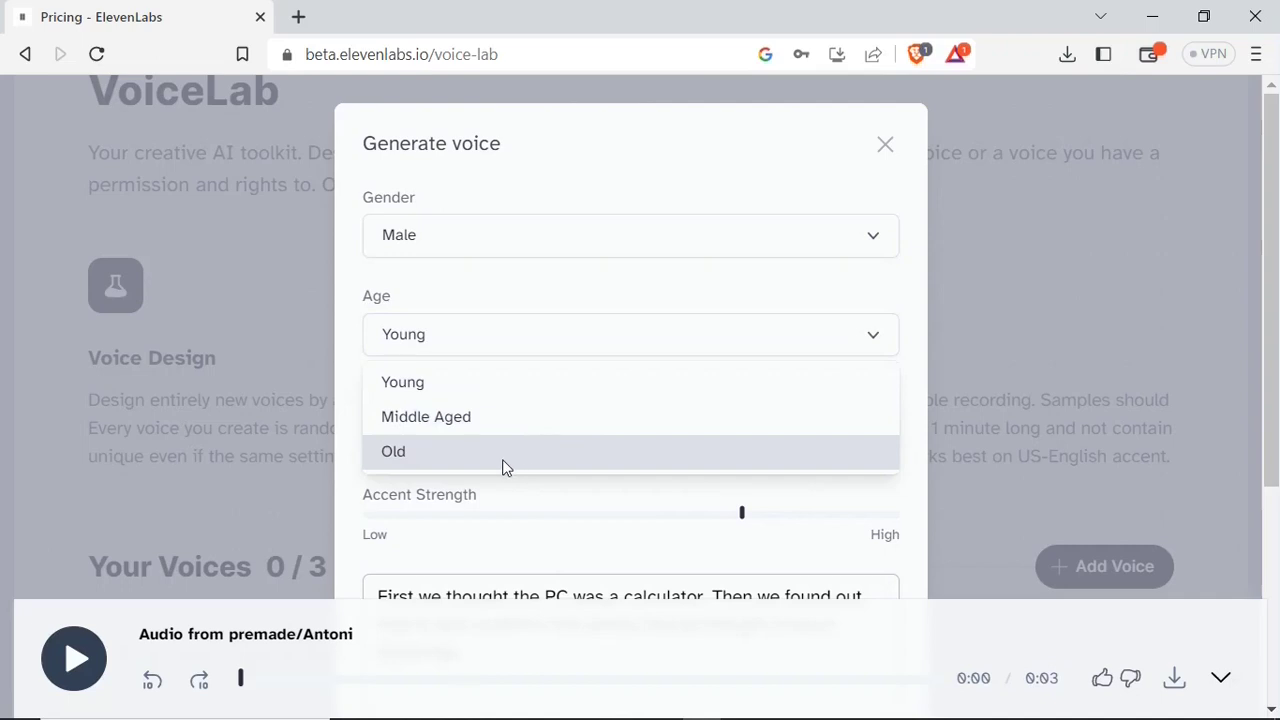
click(552, 430)
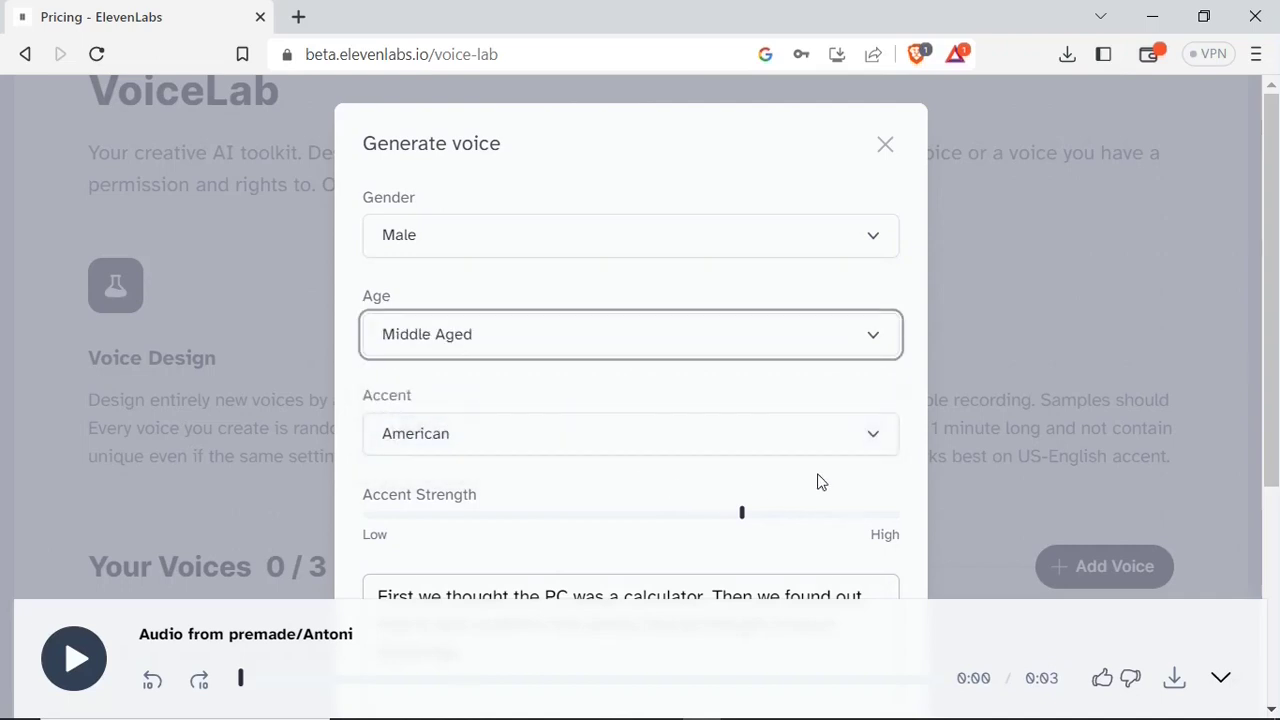
click(729, 452)
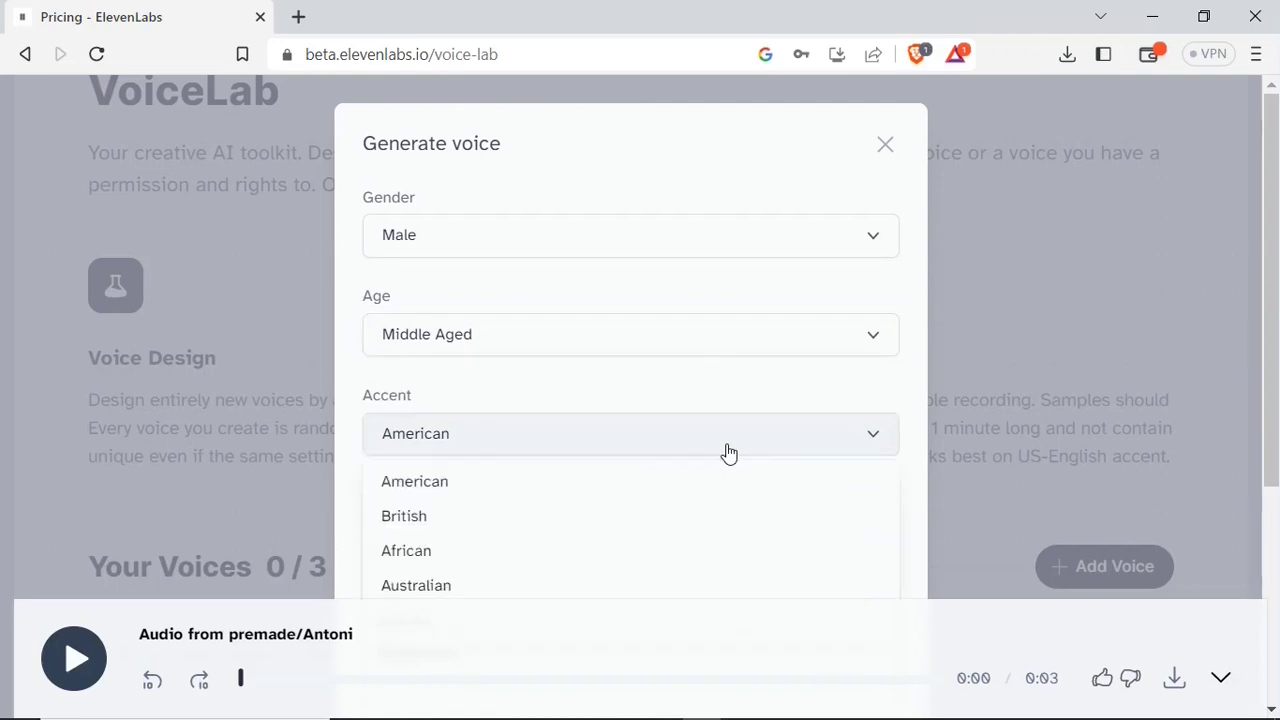
scroll(600, 400, down, 2)
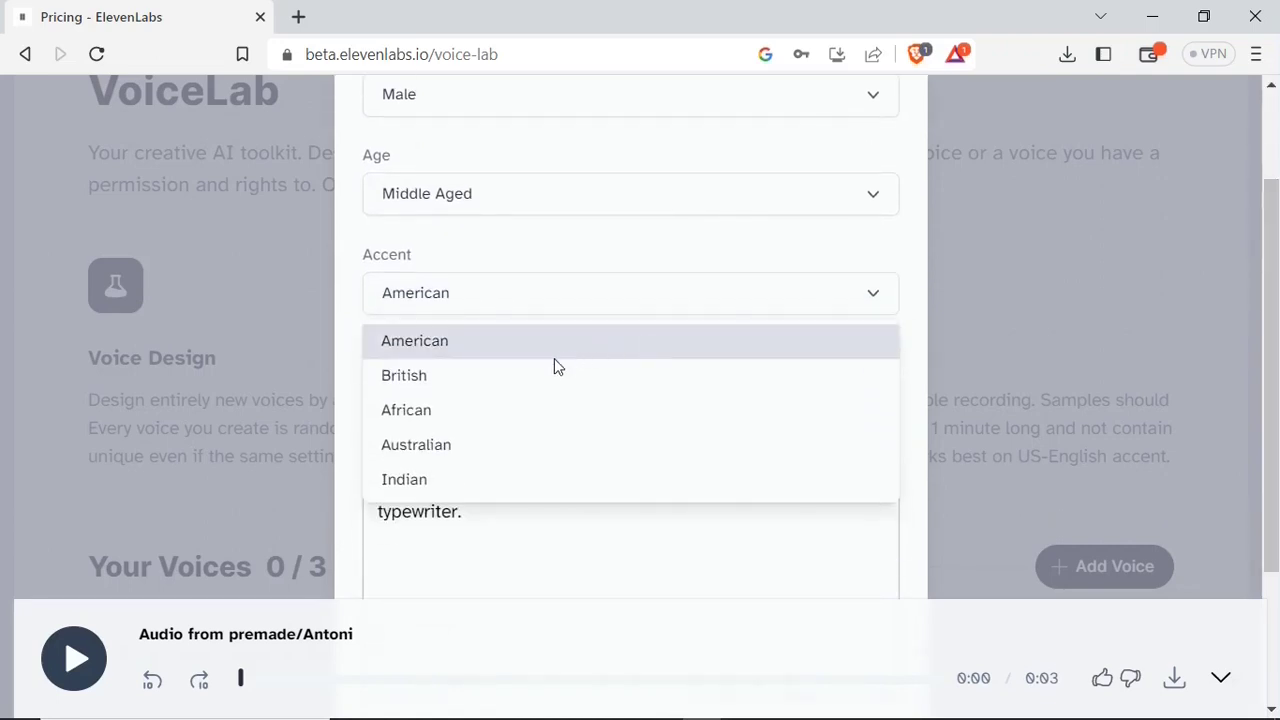
click(443, 483)
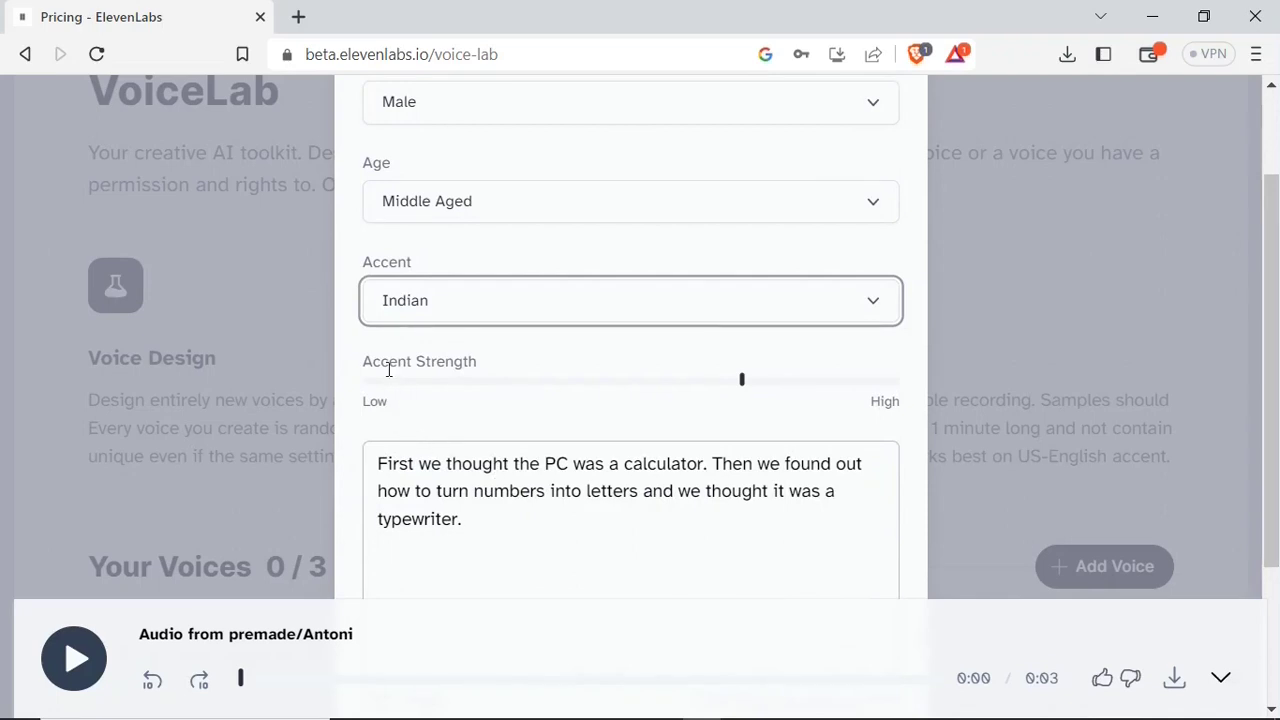
click(743, 382)
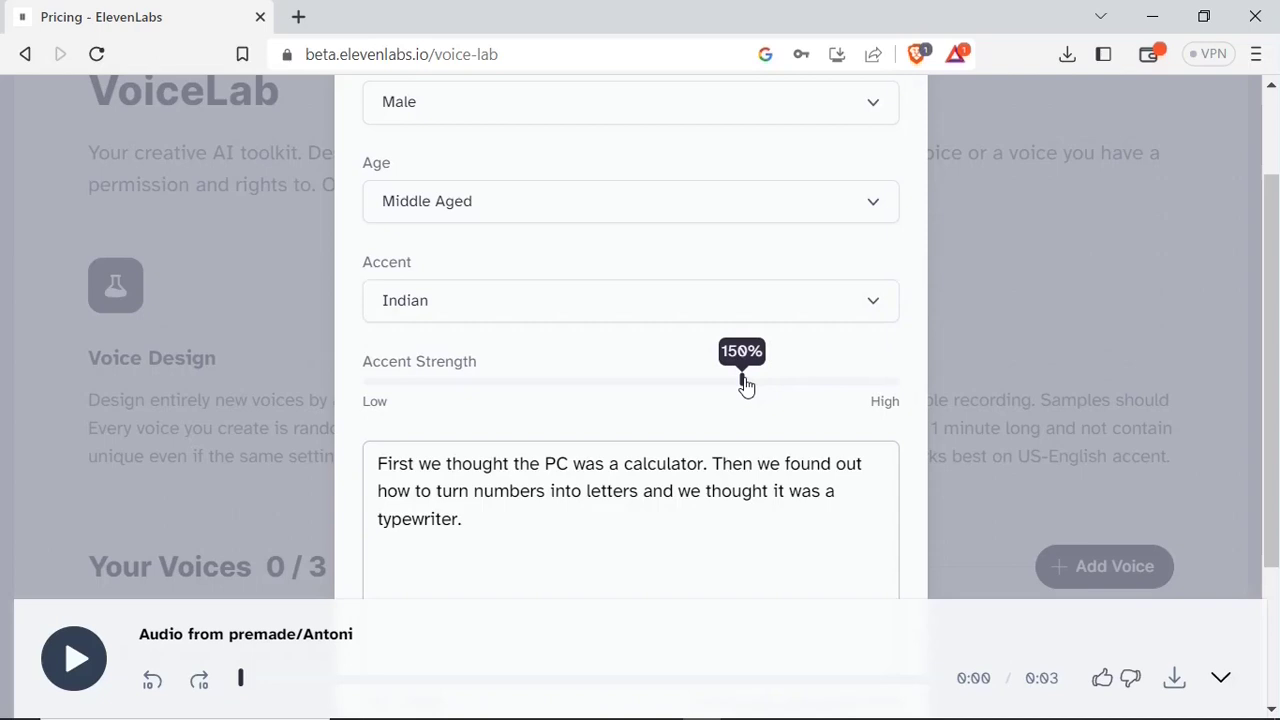
mouse_move(743, 384)
mouse_down()
mouse_move(489, 381)
mouse_move(457, 395)
mouse_move(805, 395)
mouse_move(741, 395)
mouse_up()
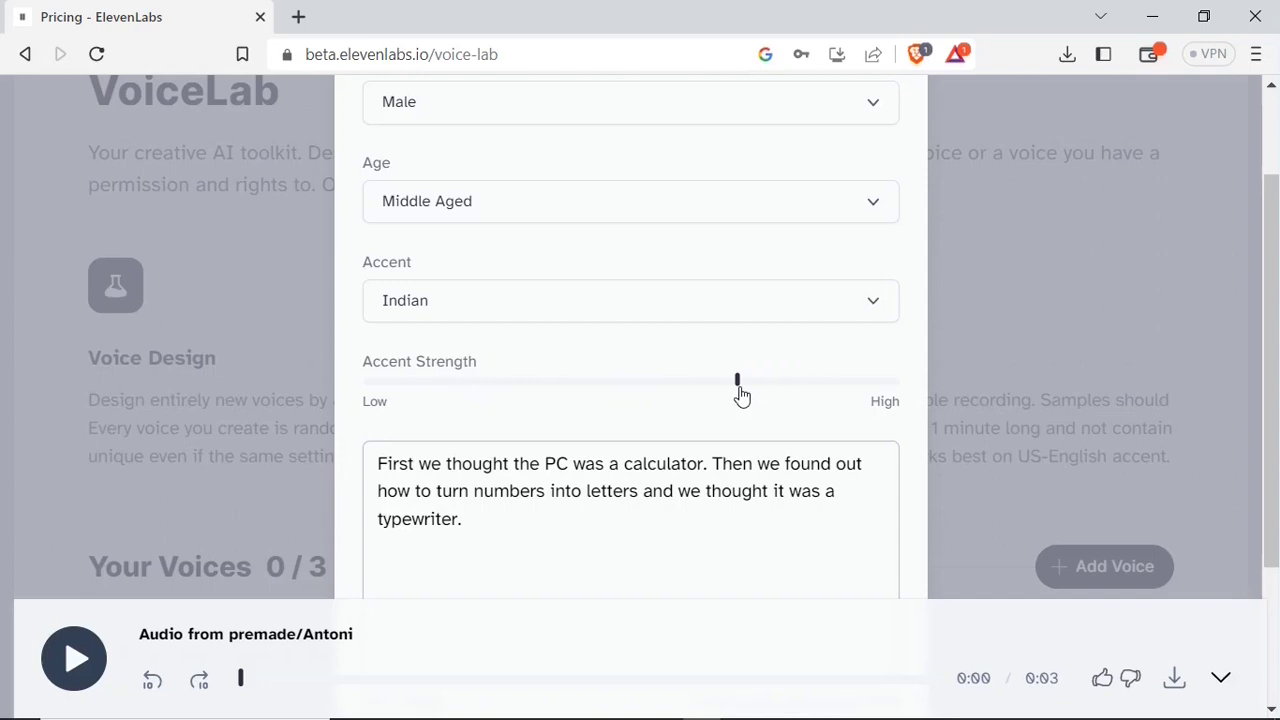
- Generate a preview of the designed voice using the default sample text, and close the Generate voice dialog
scroll(1277, 443, down, 2)
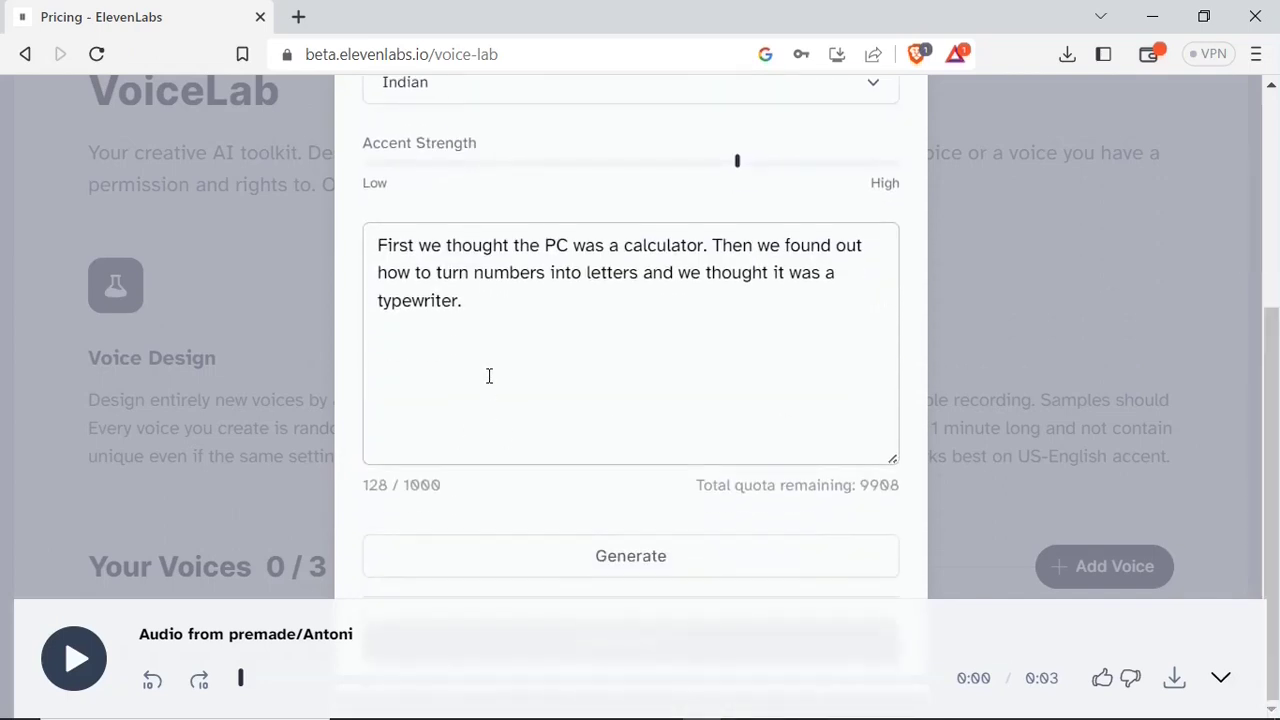
key(ctrl+a)
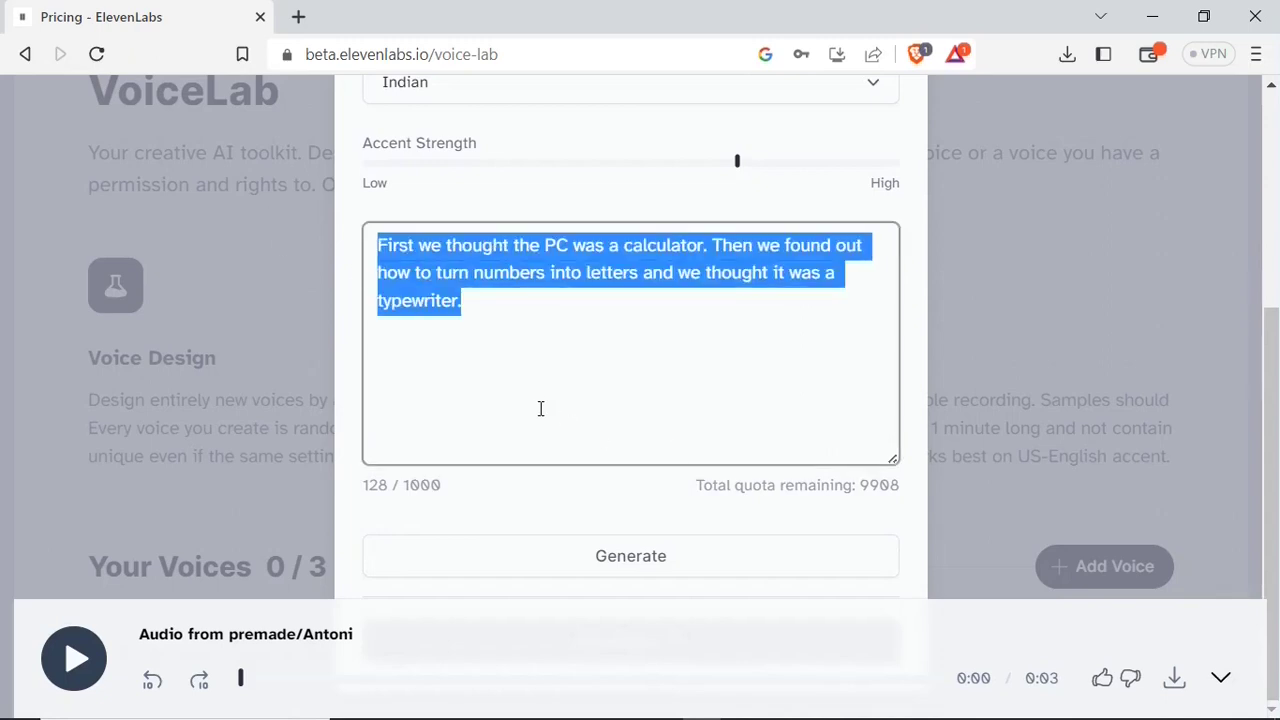
drag(470, 310, 398, 274)
click(657, 565)
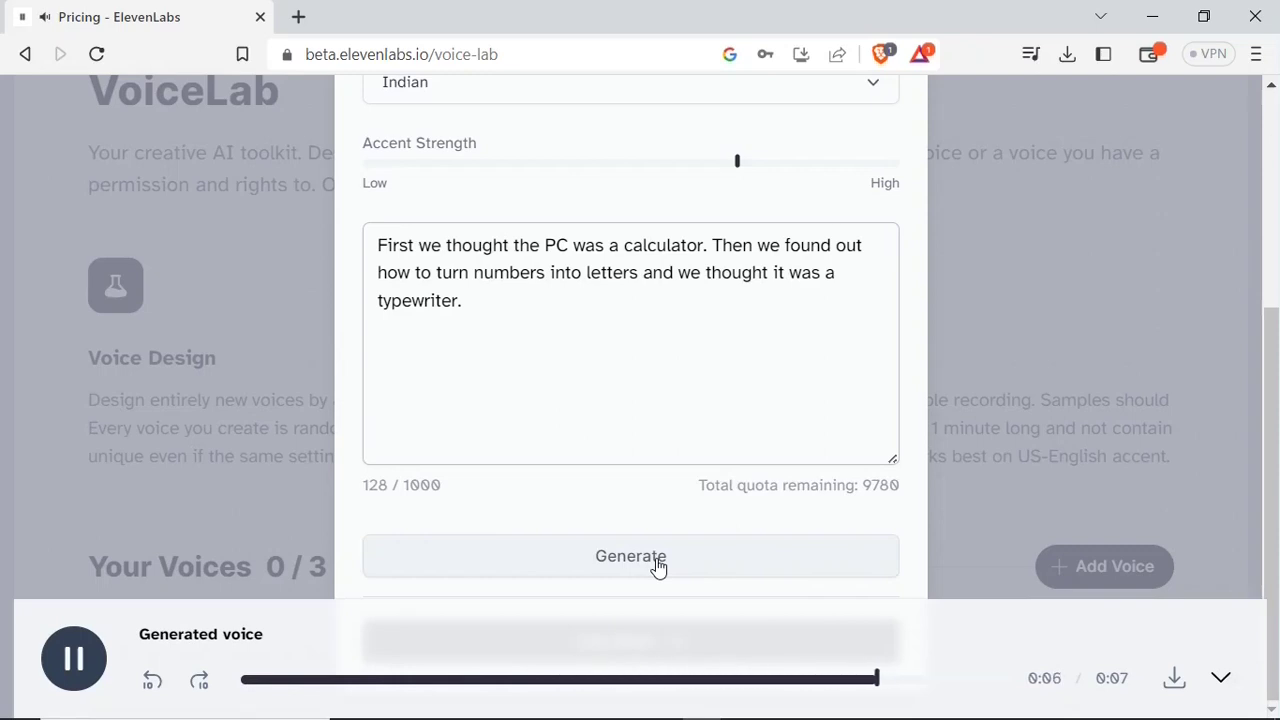
key(Escape)
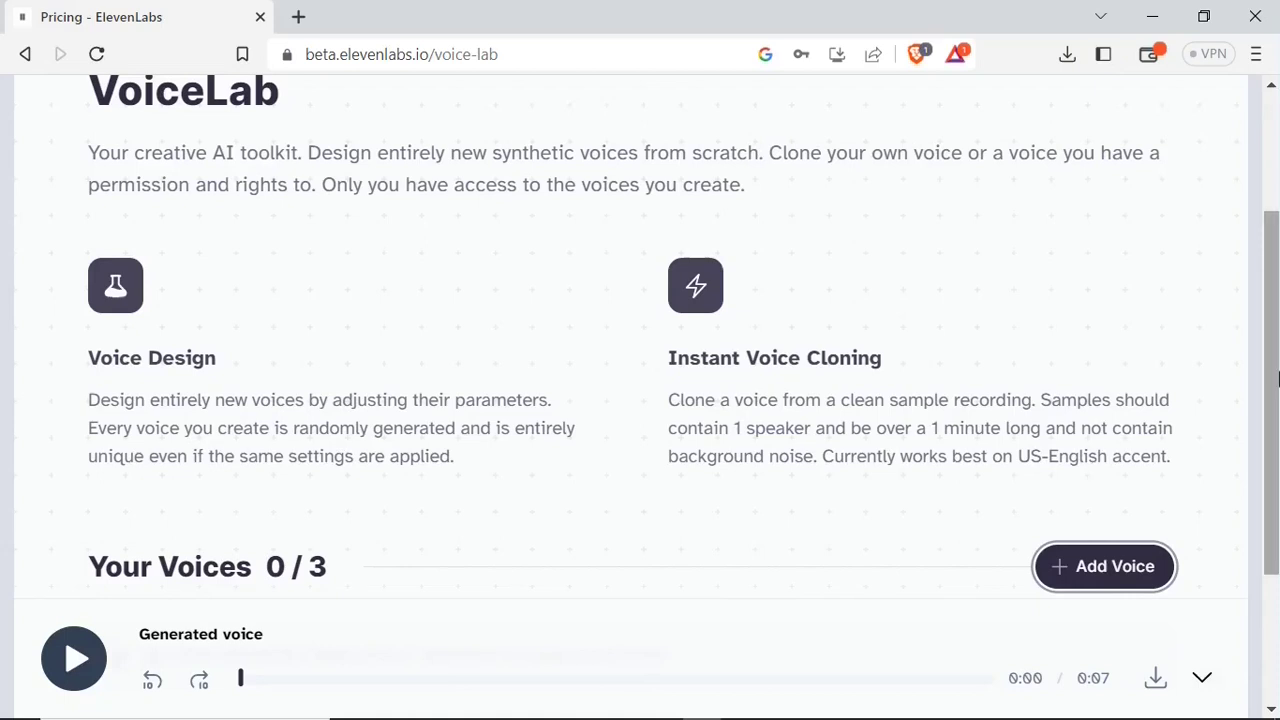
- Open the history of generated samples, play the first Antoni entry and select it
scroll(1277, 245, up, 3)
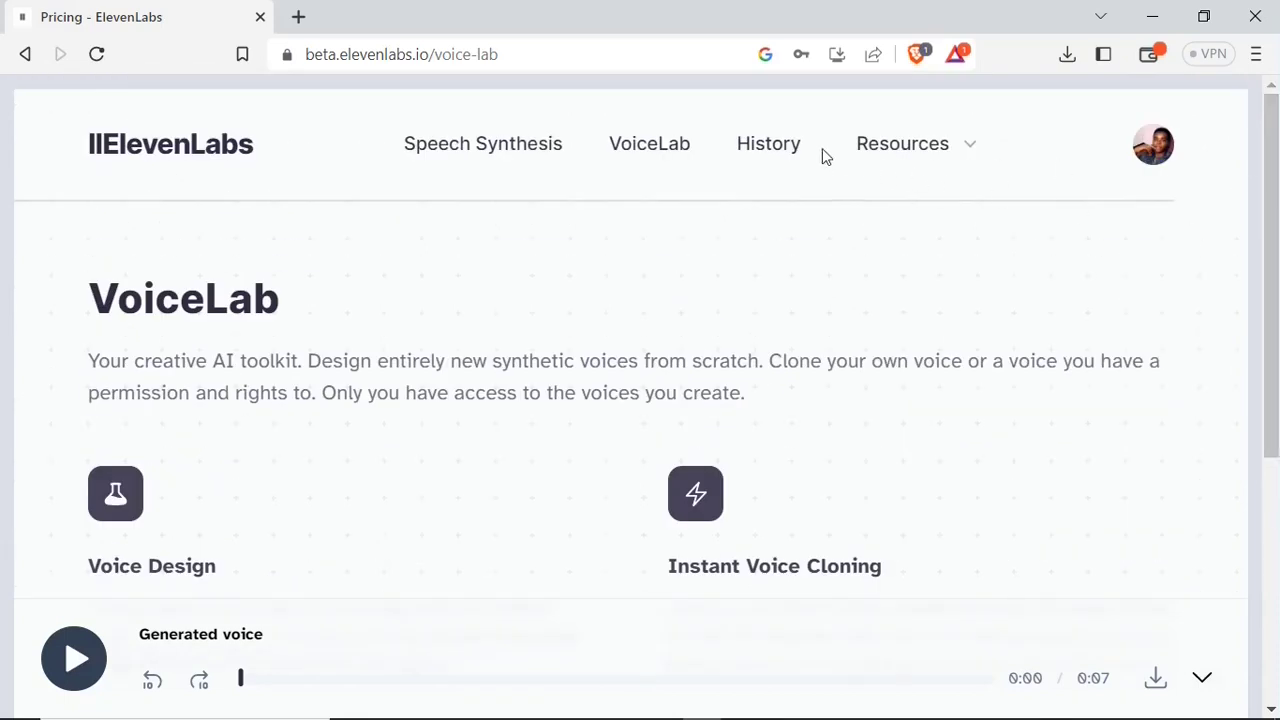
click(755, 150)
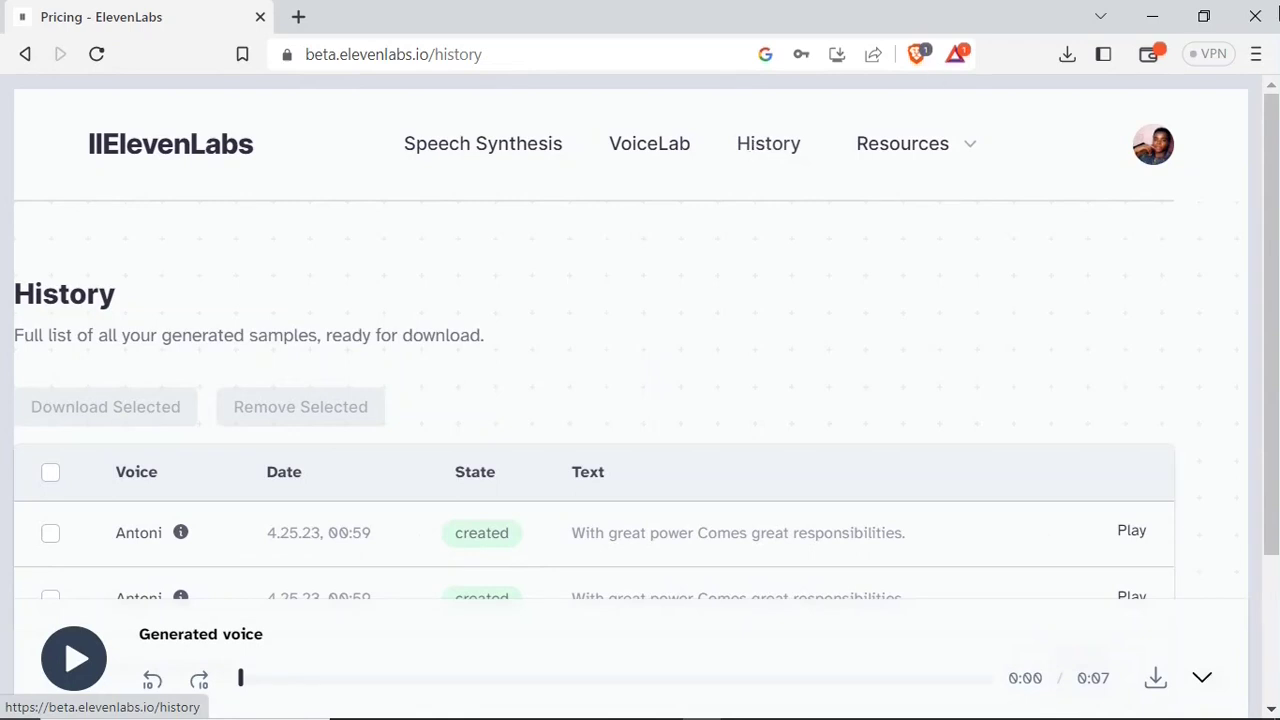
scroll(1276, 113, down, 2)
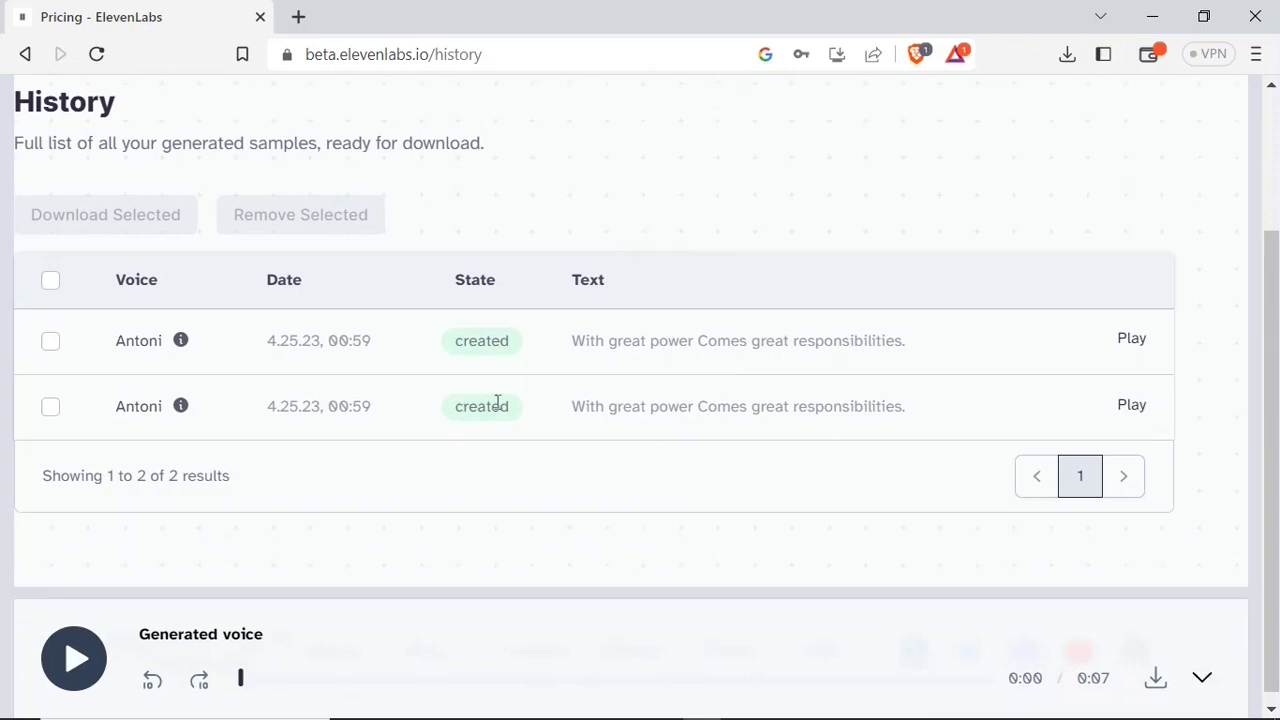
click(1132, 340)
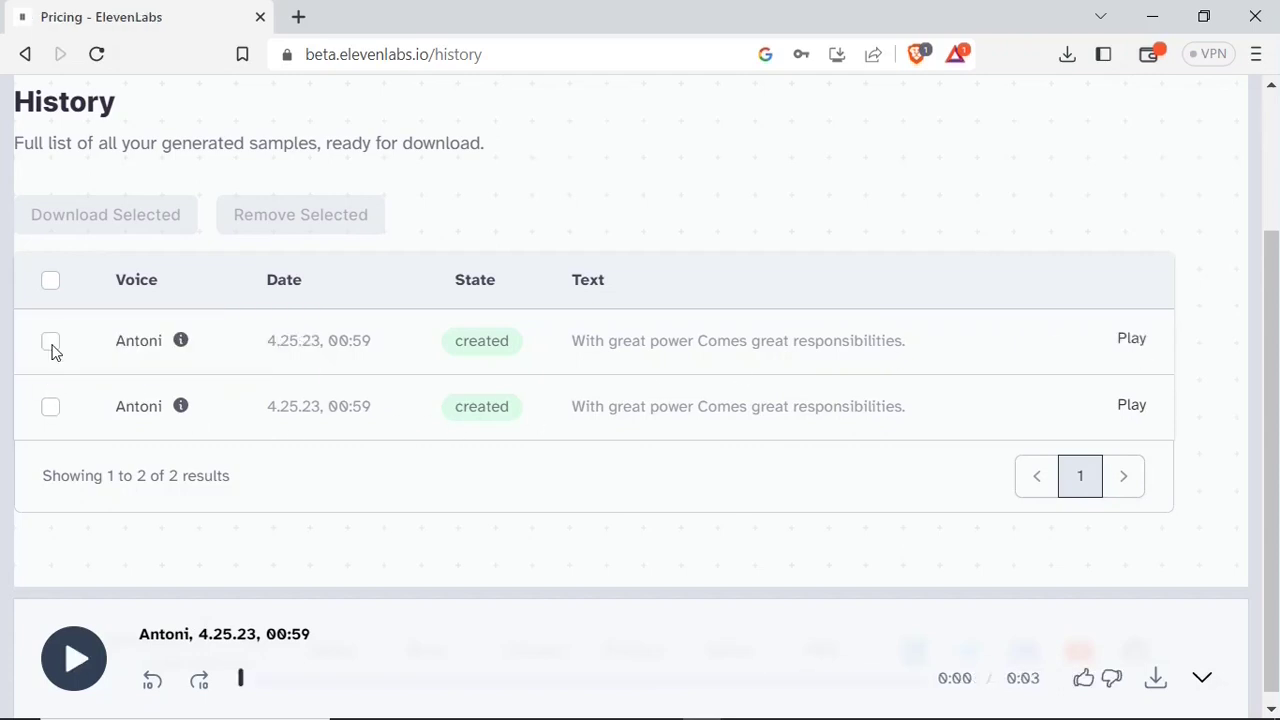
click(50, 341)
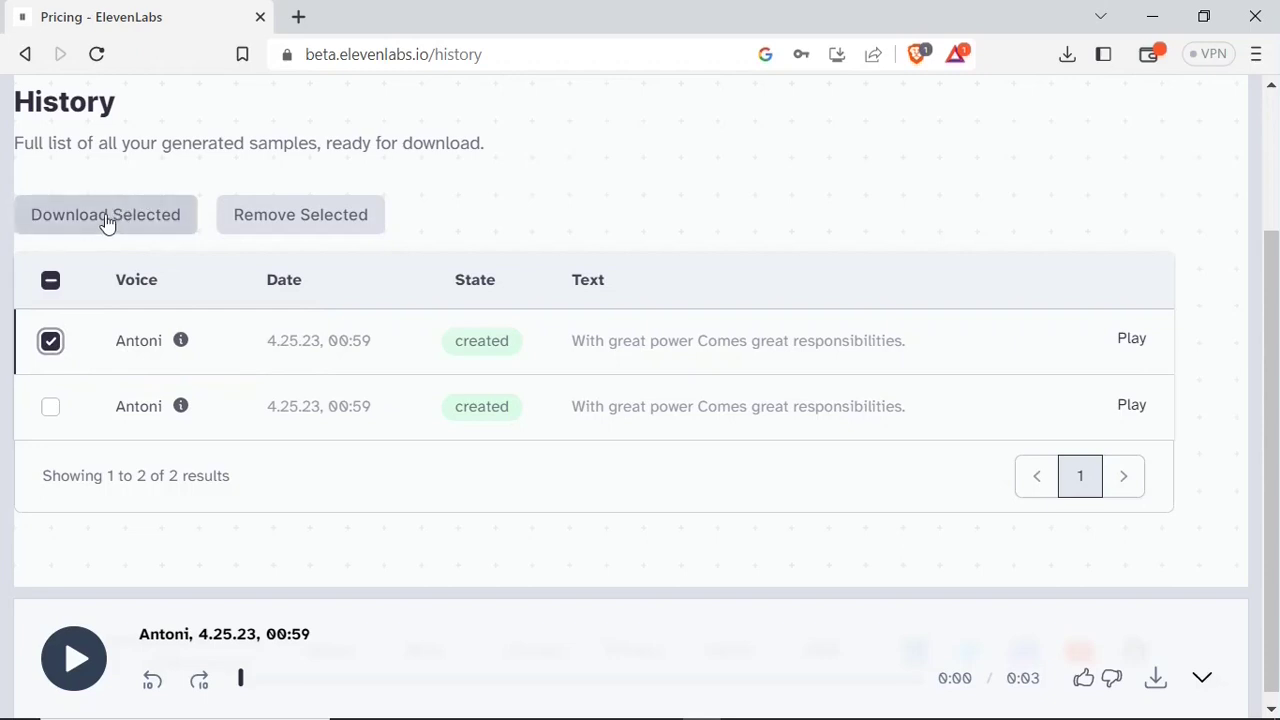